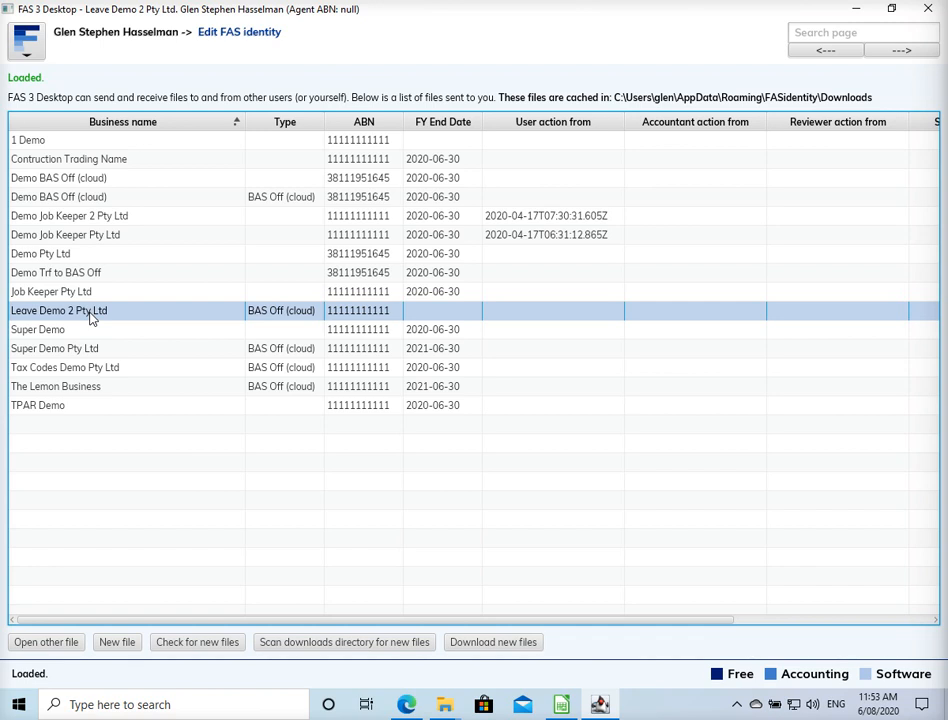
Step: Open the Leave Demo 2 Pty Ltd business file and bring up its Annual leave type record
{"action": "double_click", "coordinate": [293, 319]}
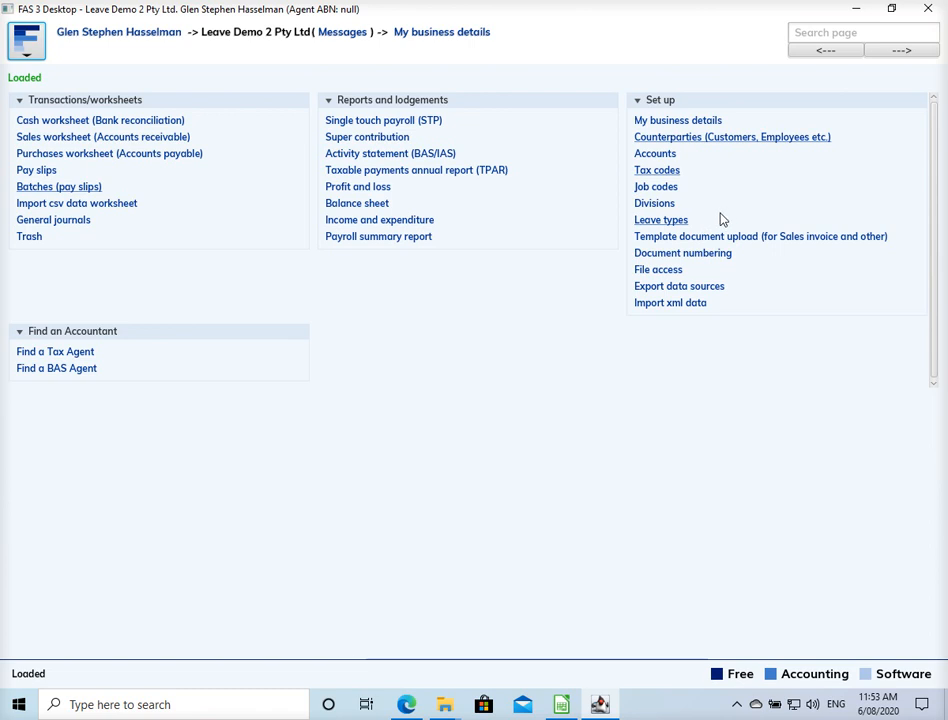
{"action": "left_click", "coordinate": [664, 222]}
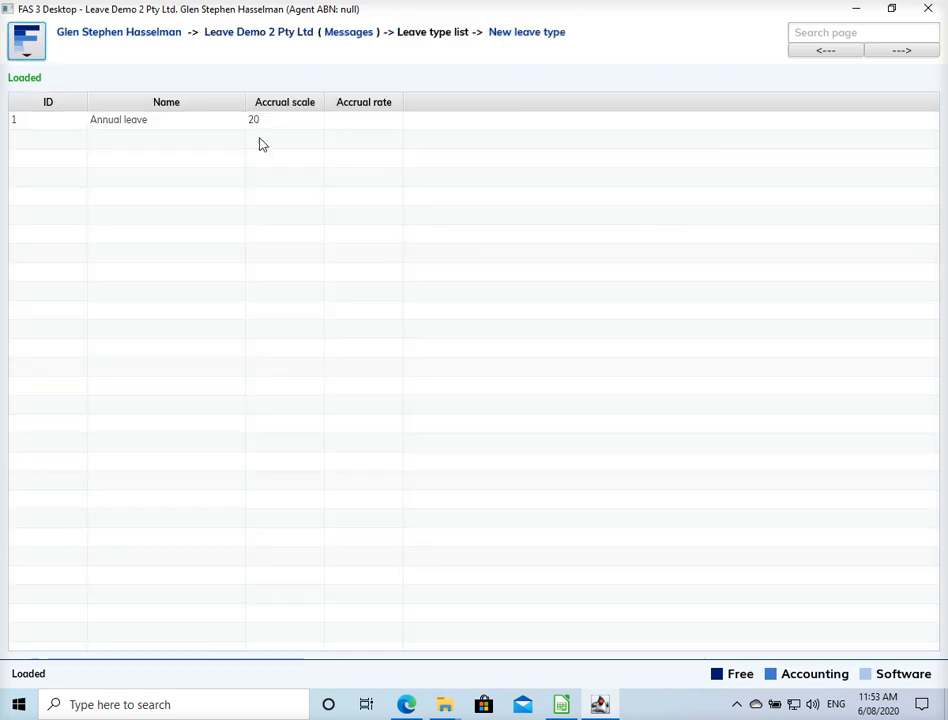
{"action": "left_click", "coordinate": [193, 140]}
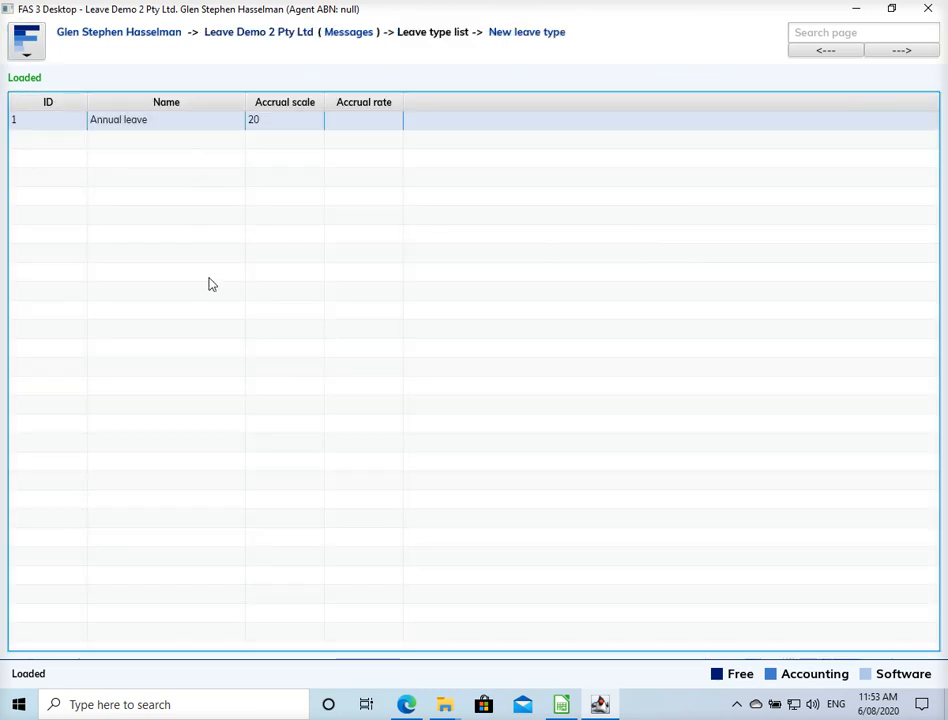
{"action": "double_click", "coordinate": [230, 126]}
Step: Review the Annual leave type's name and its display on pay slip setting
{"action": "left_click", "coordinate": [273, 140]}
{"action": "mouse_move", "coordinate": [273, 140]}
{"action": "left_mouse_down"}
{"action": "mouse_move", "coordinate": [186, 127]}
{"action": "mouse_move", "coordinate": [262, 139]}
{"action": "left_mouse_up"}
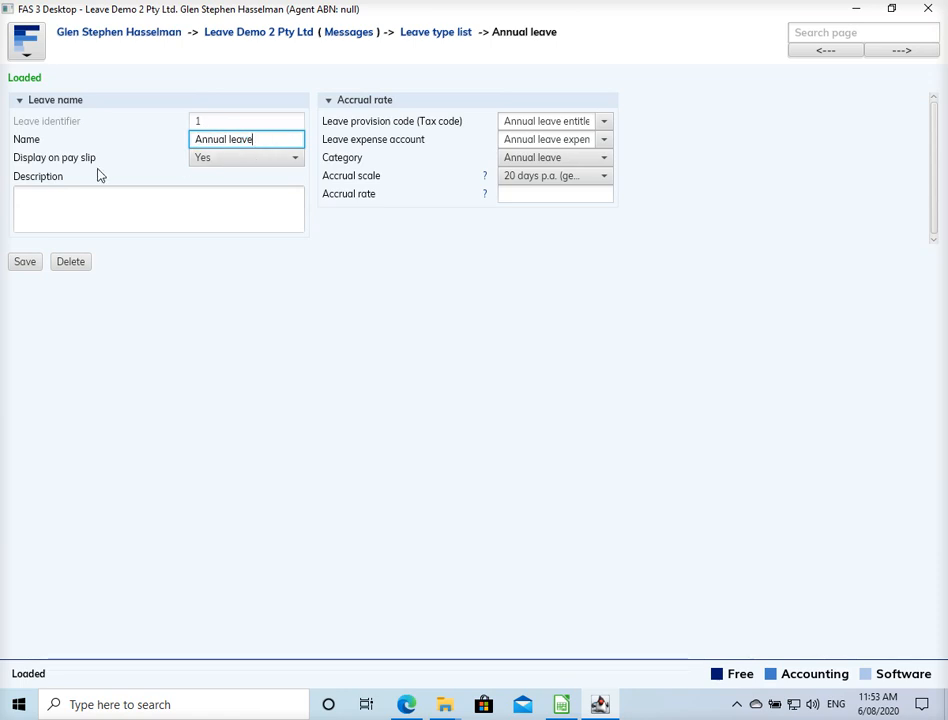
{"action": "left_click", "coordinate": [222, 163]}
{"action": "left_click", "coordinate": [222, 170]}
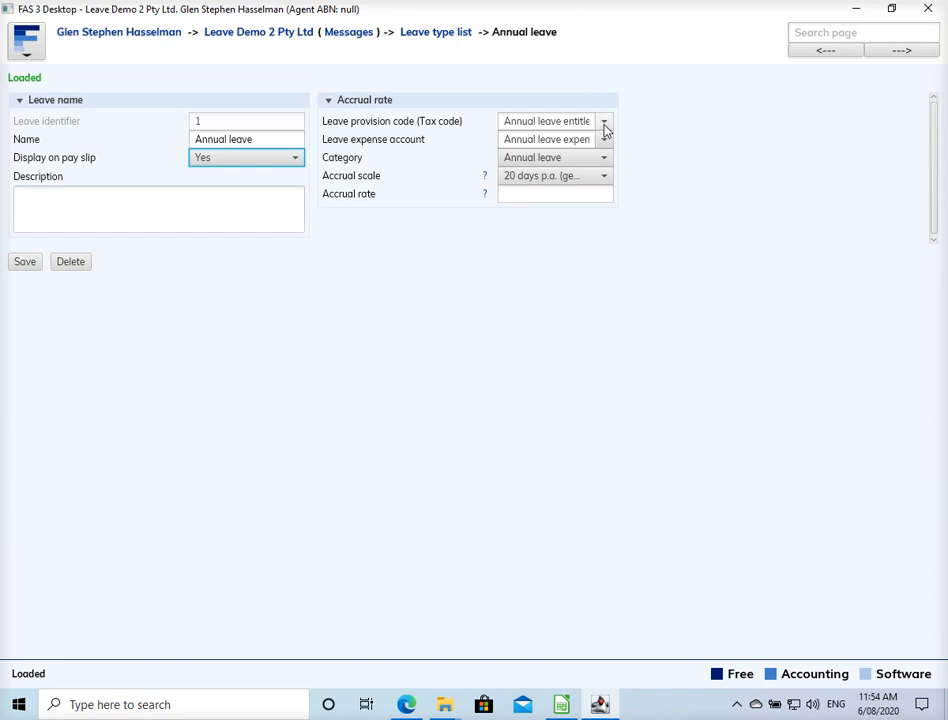
Step: Examine the available choices for the Annual leave type's leave provision code and leave expense account
{"action": "left_click", "coordinate": [606, 125]}
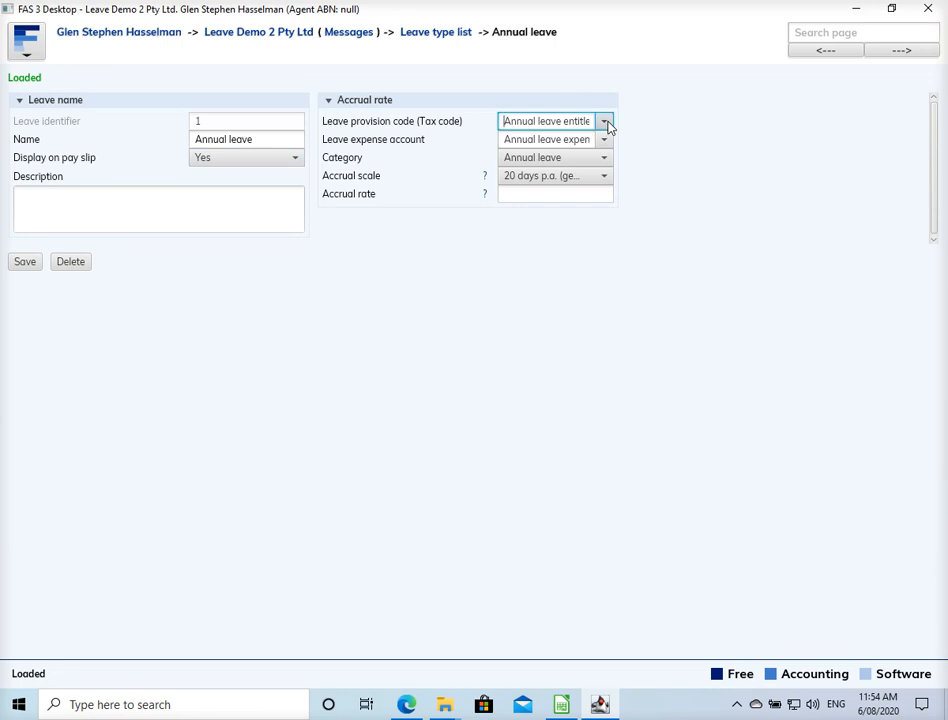
{"action": "left_click", "coordinate": [605, 123]}
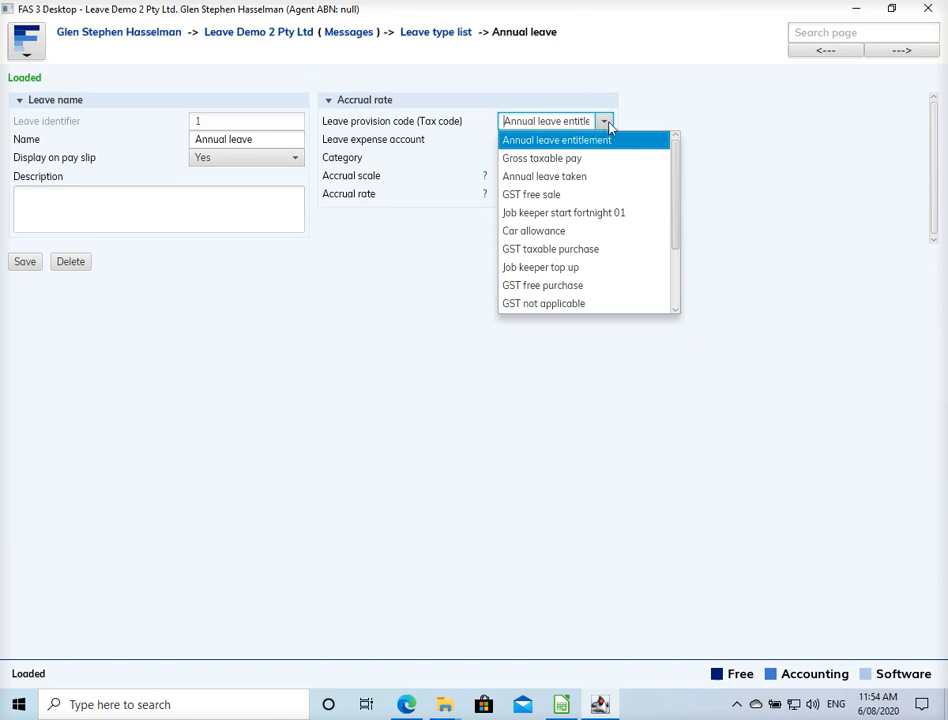
{"action": "left_click", "coordinate": [607, 125]}
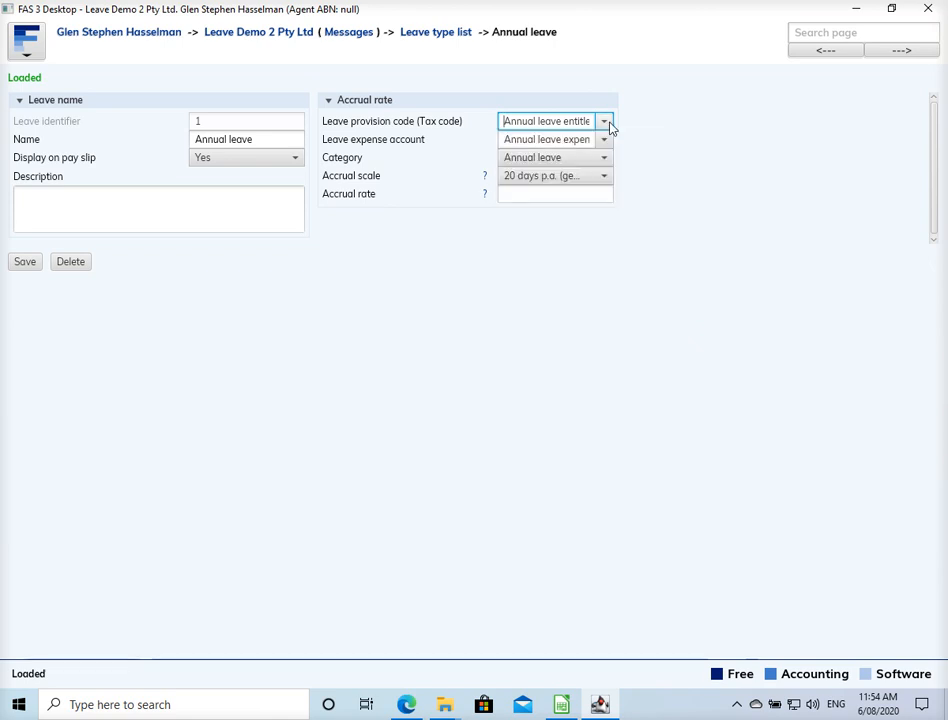
{"action": "left_click", "coordinate": [603, 141]}
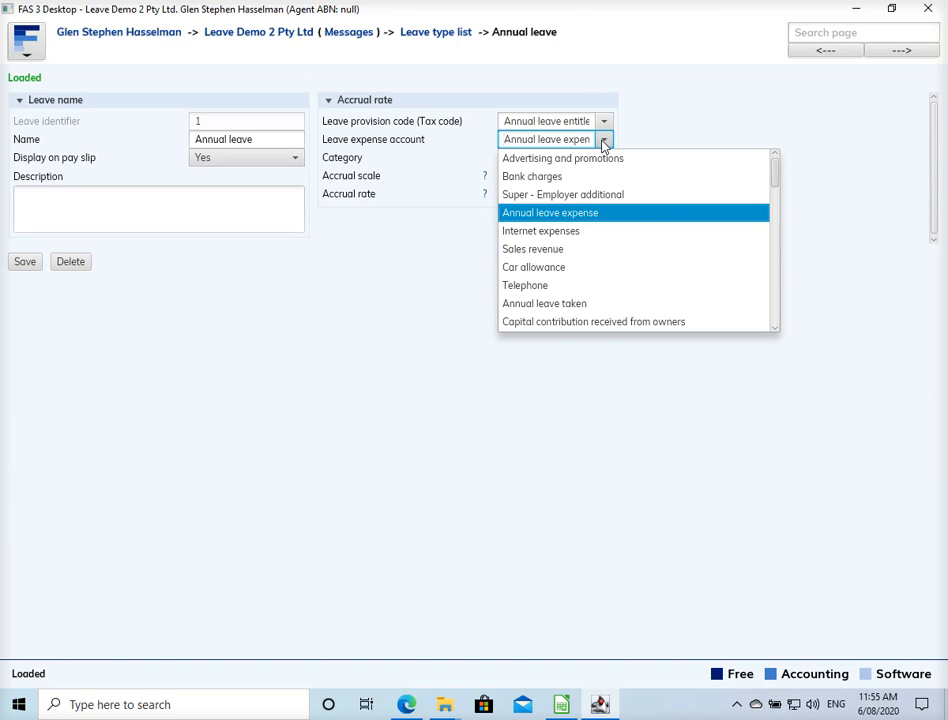
{"action": "left_click", "coordinate": [603, 141]}
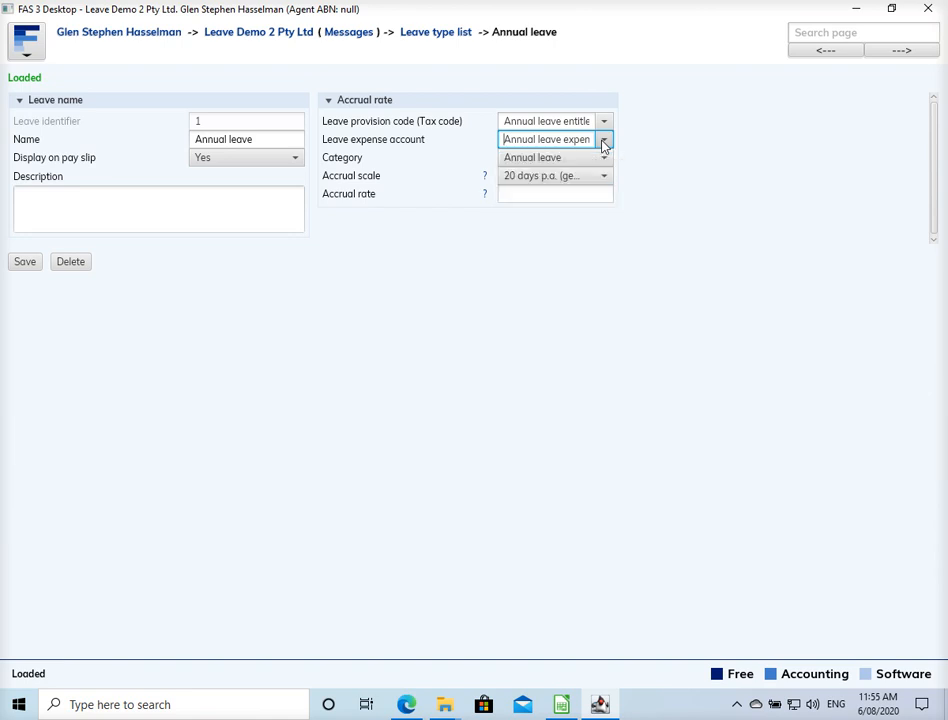
Step: Examine the Annual leave type's category and accrual scale options, along with its accrual rate field
{"action": "left_click", "coordinate": [531, 160]}
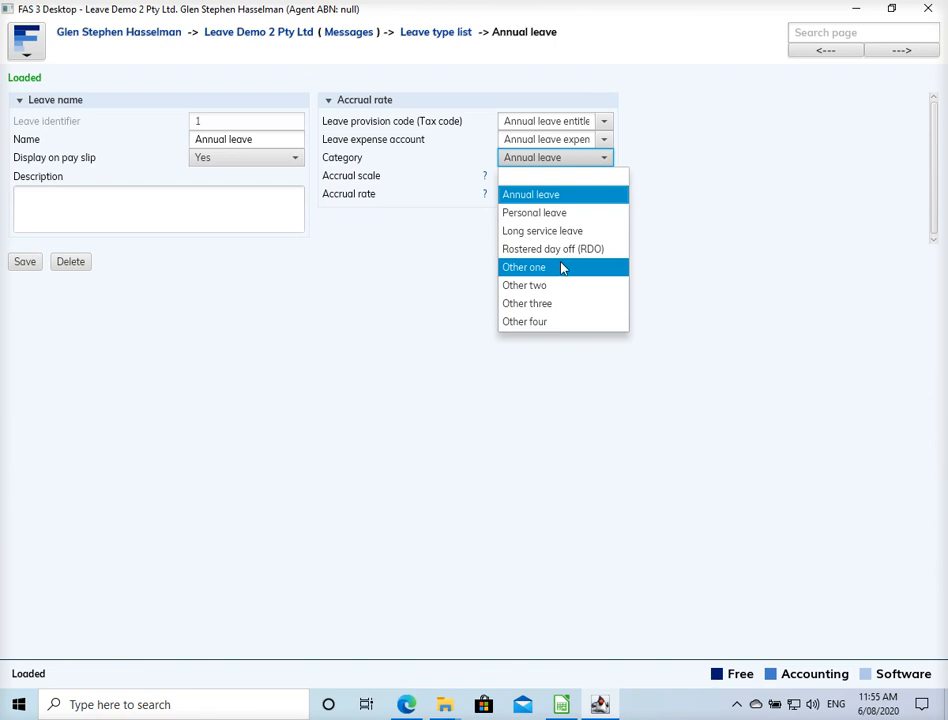
{"action": "left_click", "coordinate": [600, 158]}
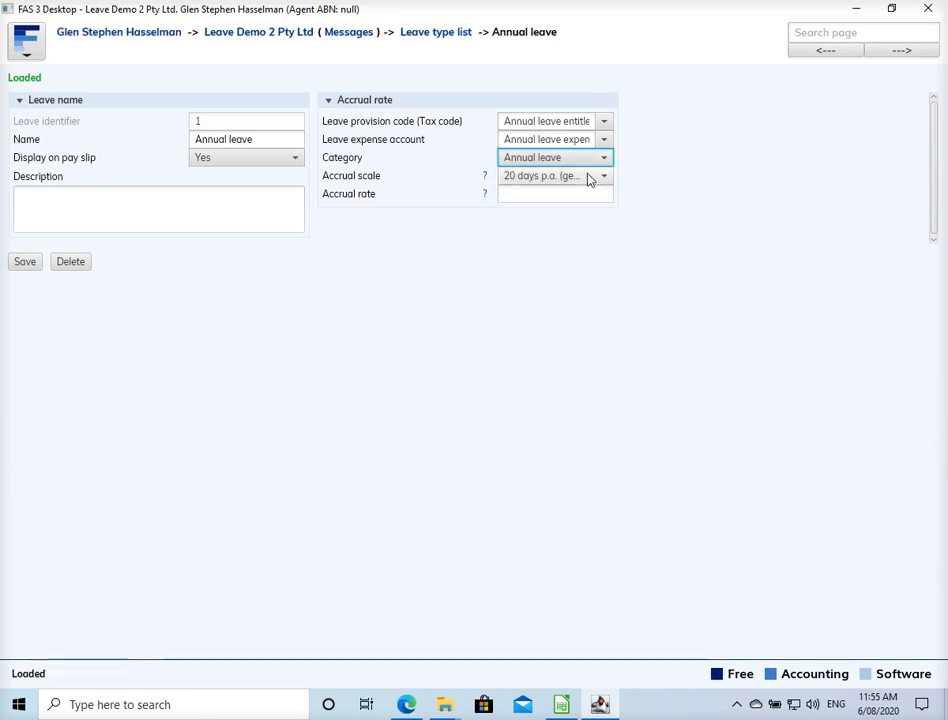
{"action": "left_click", "coordinate": [588, 177]}
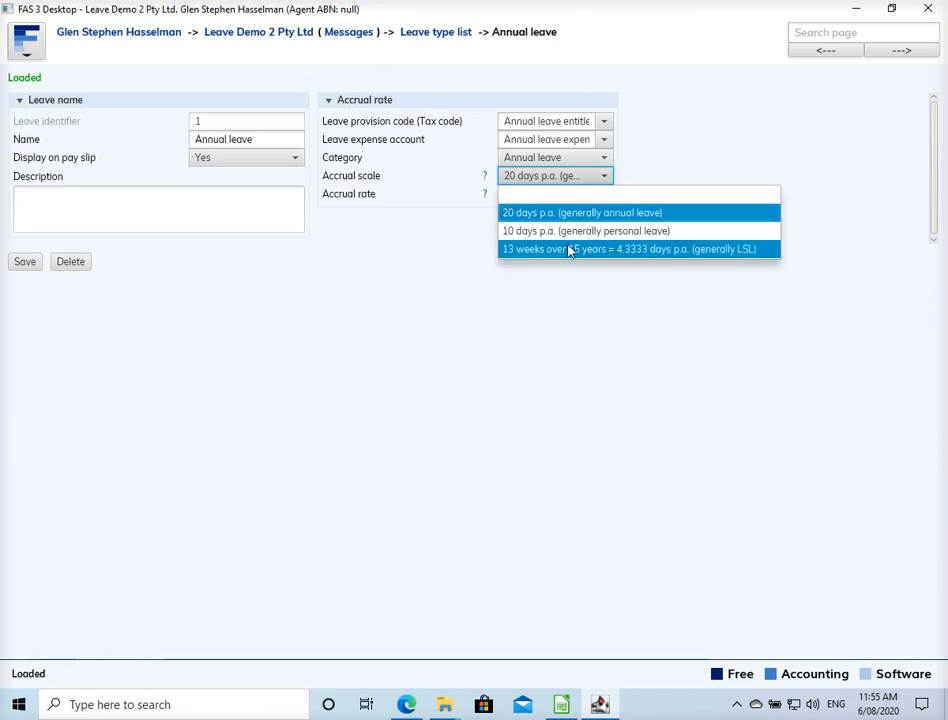
{"action": "left_click", "coordinate": [595, 181]}
{"action": "left_click", "coordinate": [581, 195]}
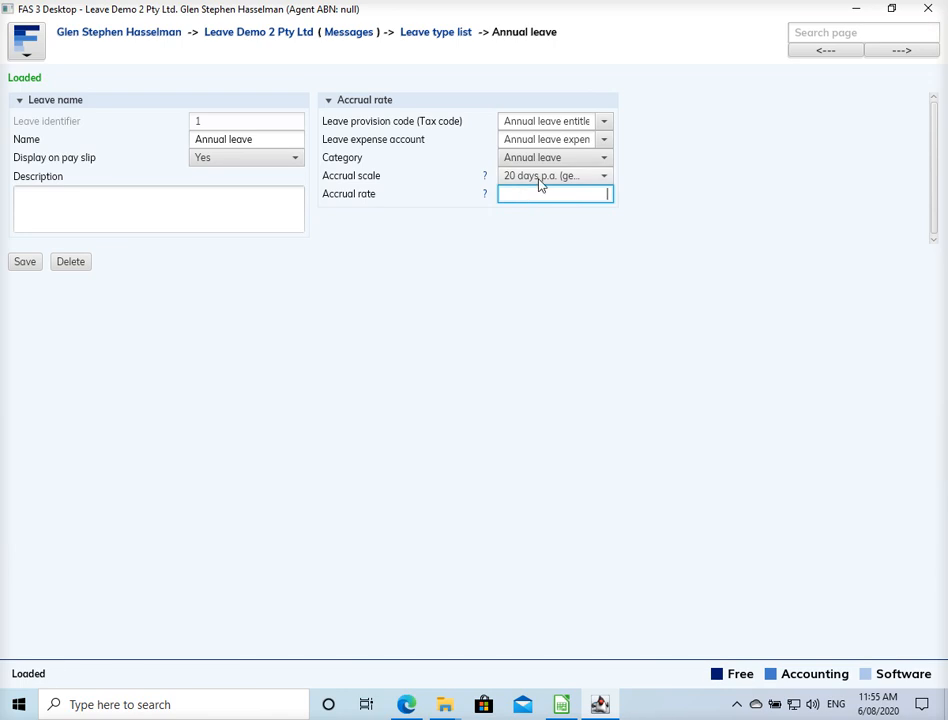
{"action": "left_click", "coordinate": [542, 181]}
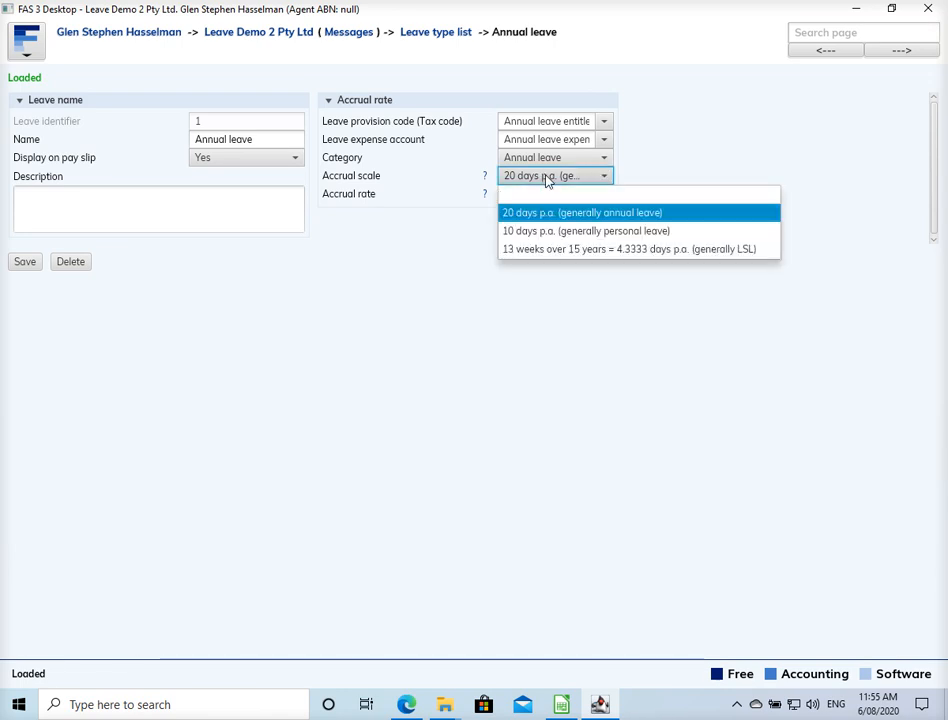
{"action": "left_click", "coordinate": [546, 181]}
{"action": "left_click", "coordinate": [541, 190]}
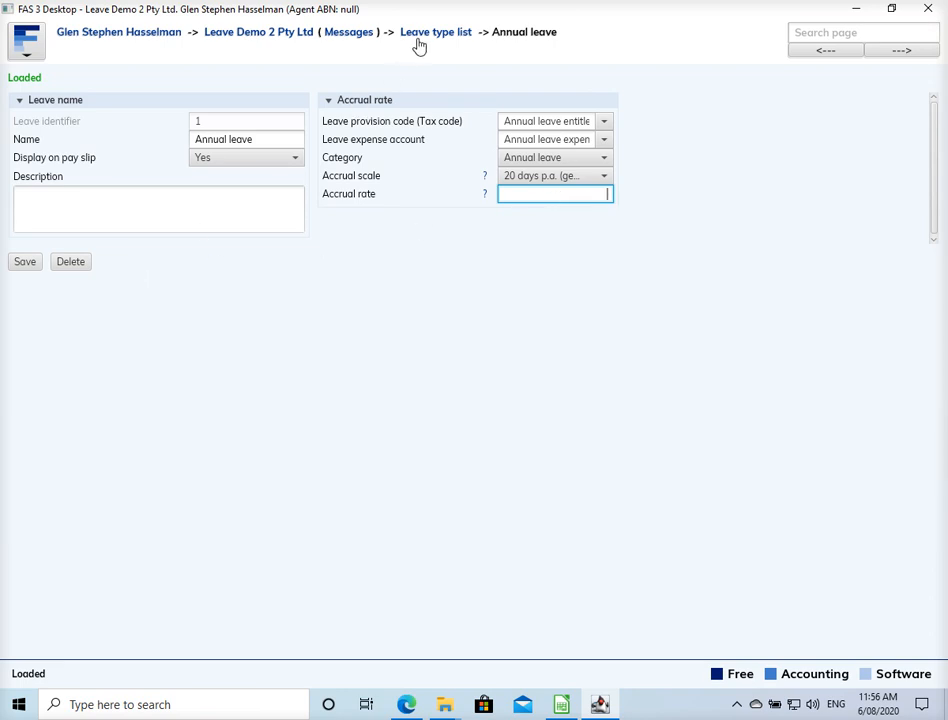
Step: Open the Annual leave entitlement tax code of Leave Demo 2 Pty Ltd and examine its leave category options
{"action": "left_click", "coordinate": [303, 40]}
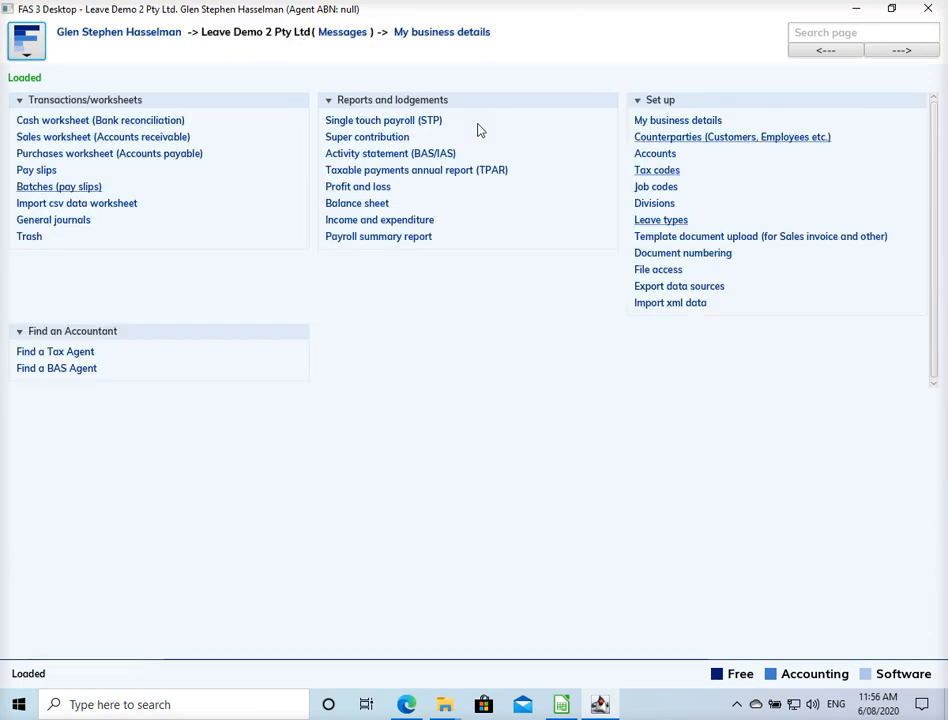
{"action": "left_click", "coordinate": [675, 172]}
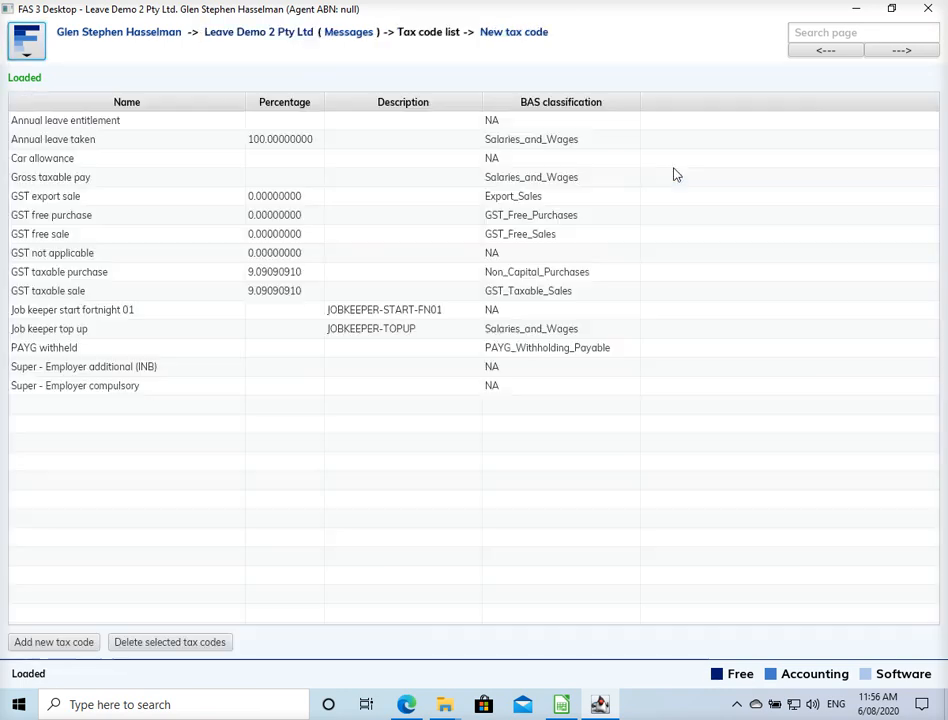
{"action": "left_click", "coordinate": [123, 124]}
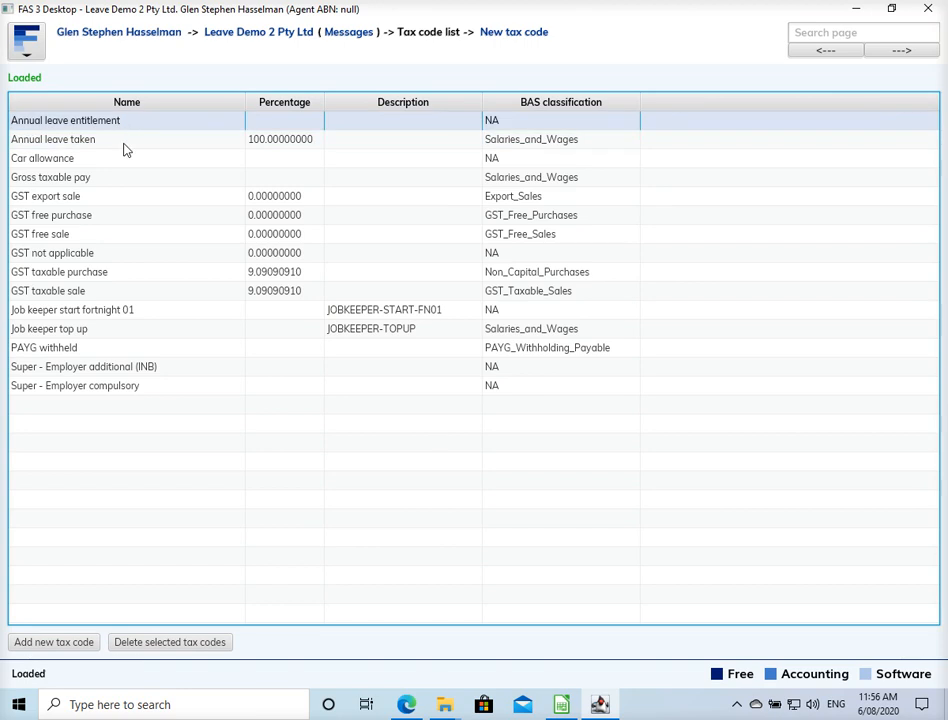
{"action": "double_click", "coordinate": [302, 120]}
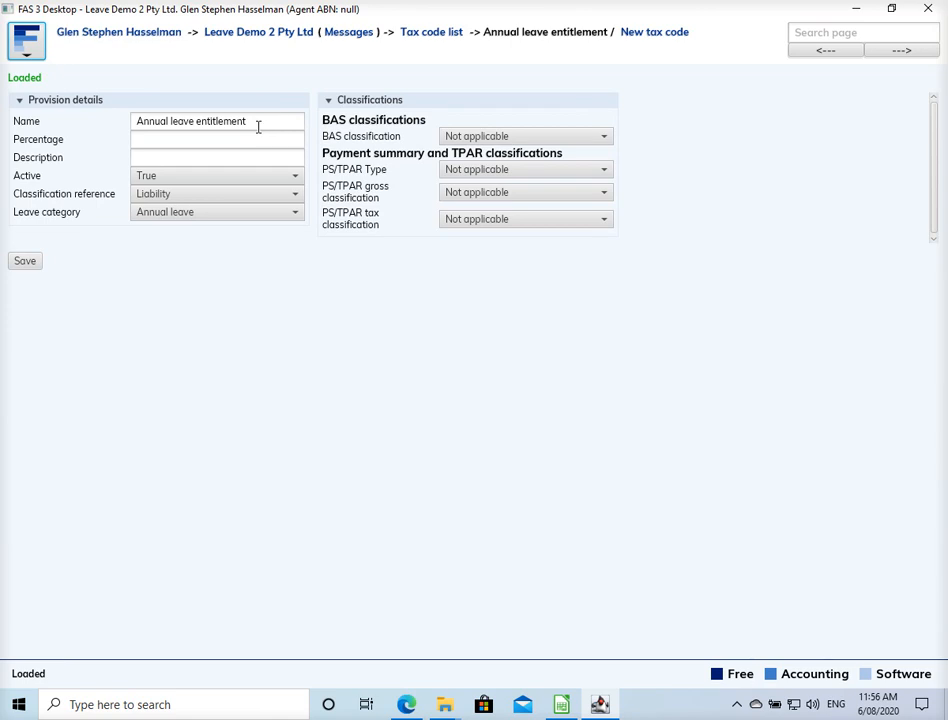
{"action": "left_click", "coordinate": [189, 213]}
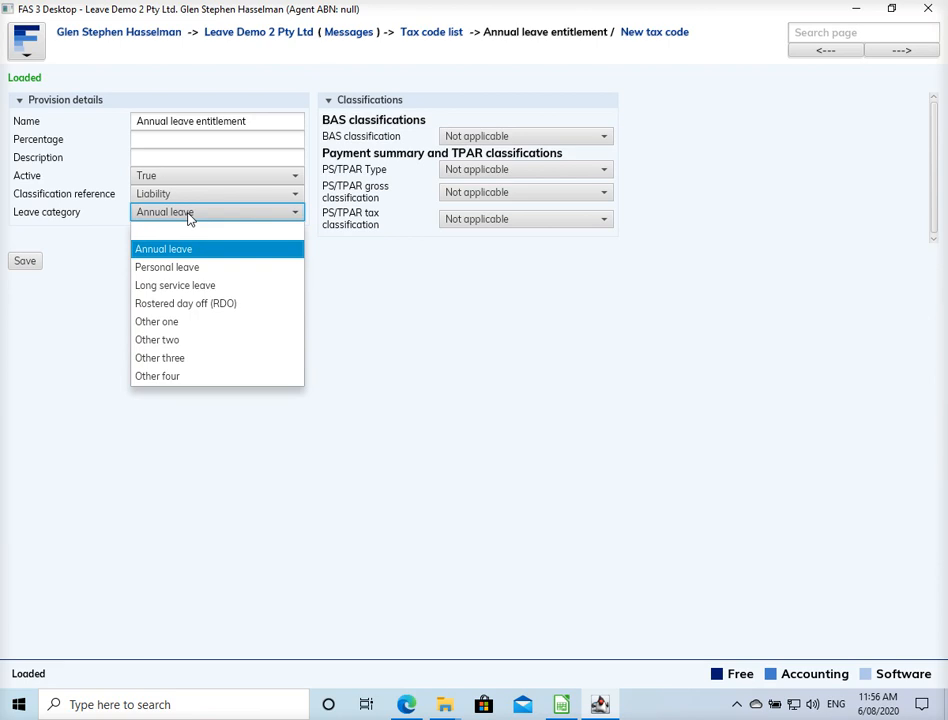
{"action": "left_click", "coordinate": [195, 213]}
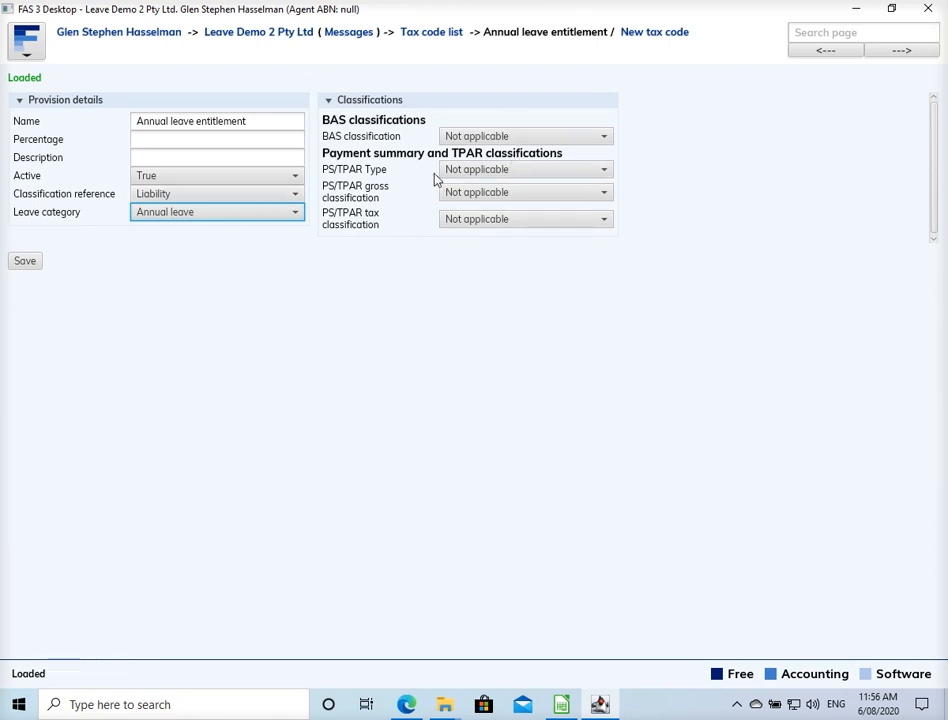
Step: Open the Annual leave taken tax code and examine its percentage and leave category options
{"action": "left_click", "coordinate": [437, 37]}
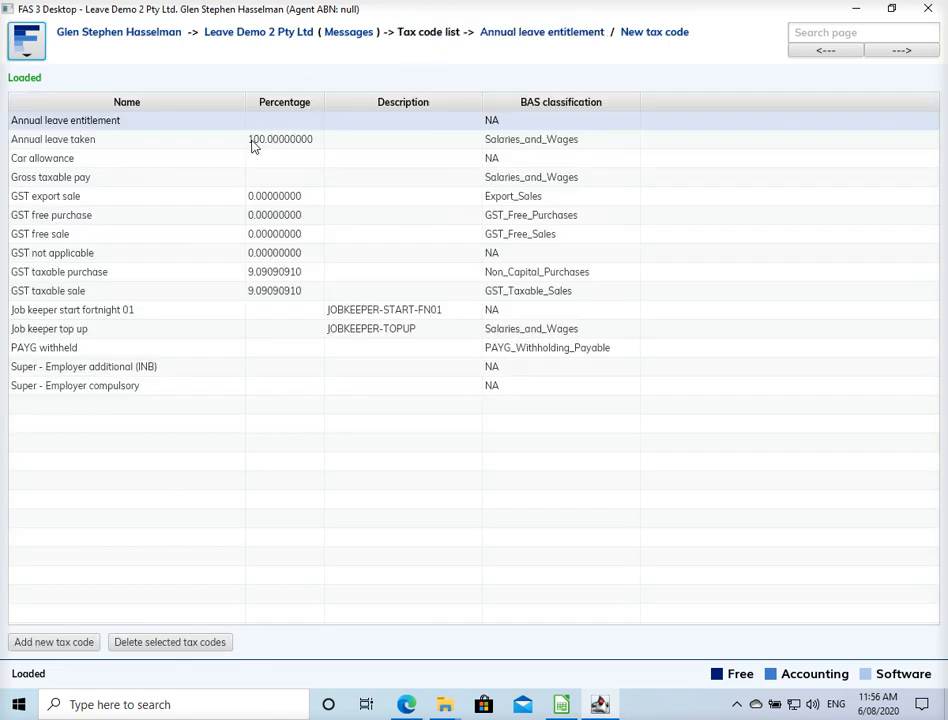
{"action": "left_click", "coordinate": [252, 142]}
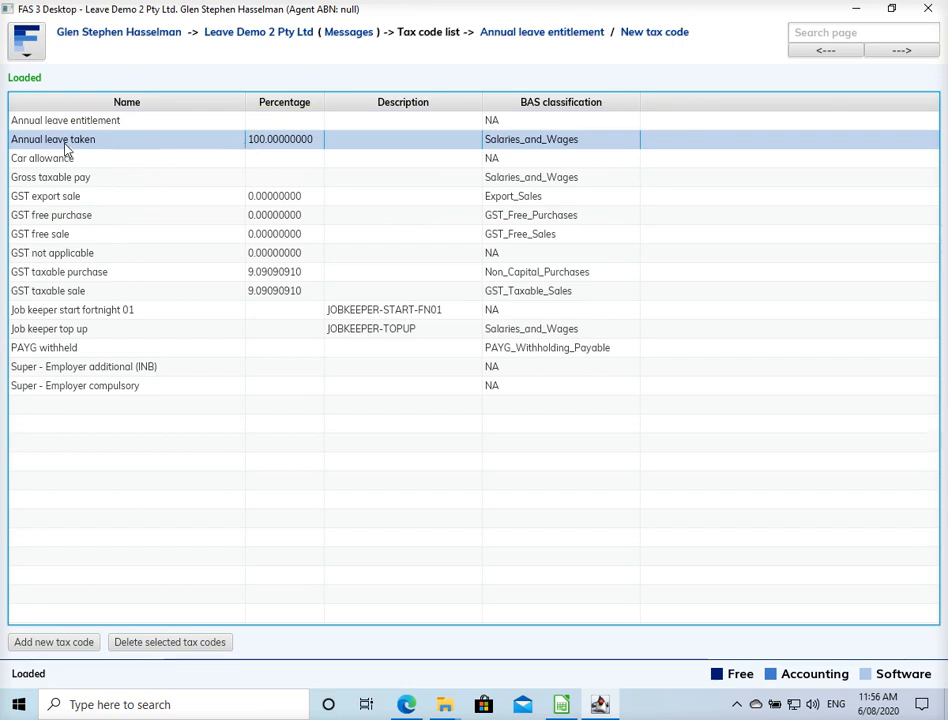
{"action": "double_click", "coordinate": [118, 147]}
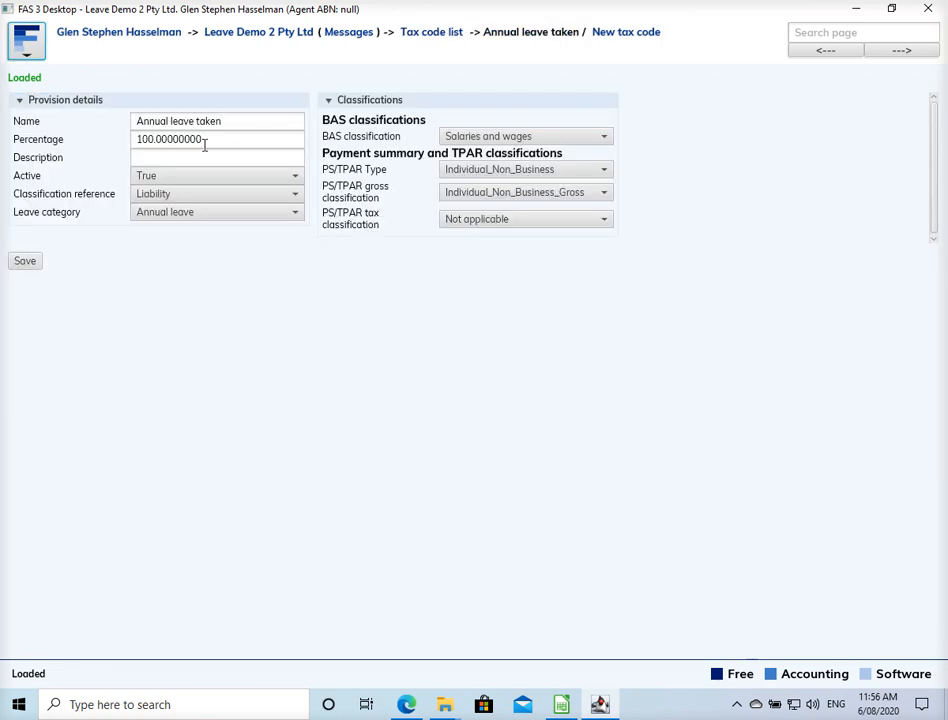
{"action": "left_click_drag", "start_coordinate": [214, 140], "coordinate": [113, 133]}
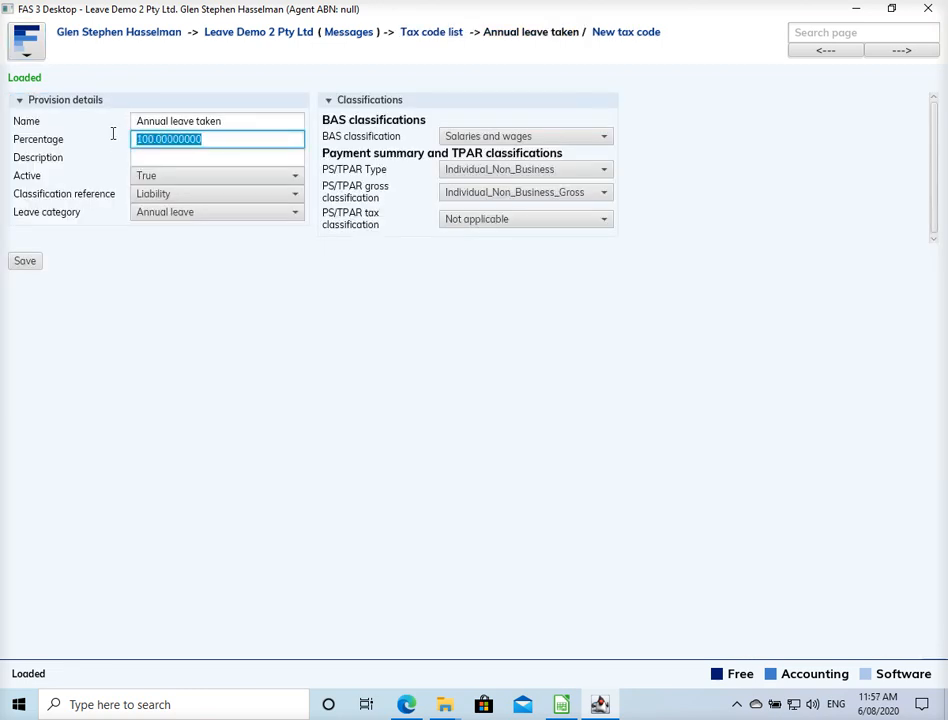
{"action": "left_click", "coordinate": [217, 137]}
{"action": "left_click", "coordinate": [155, 215]}
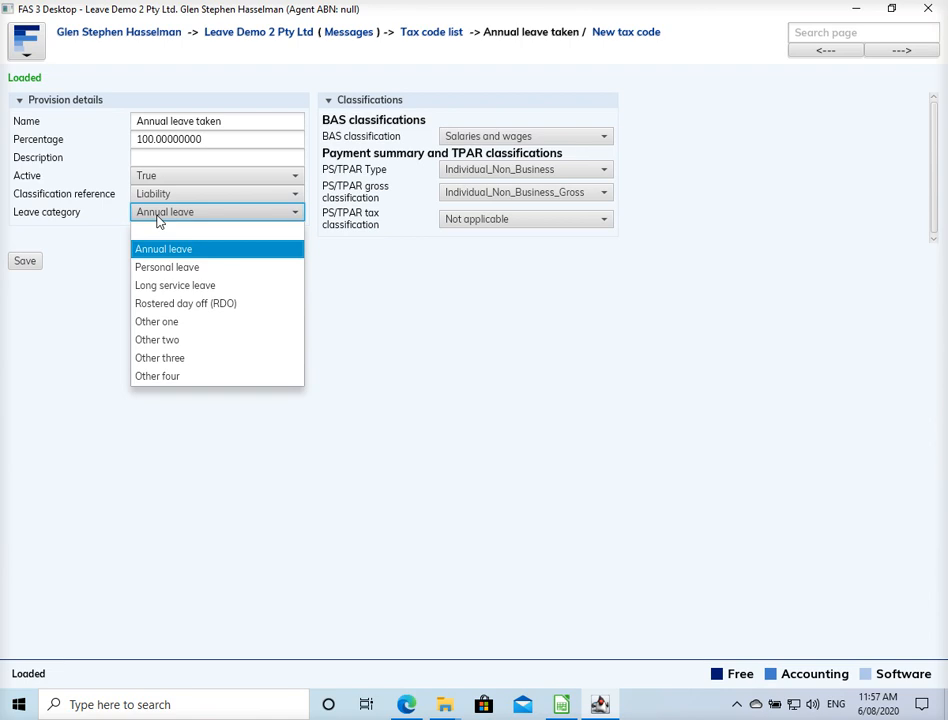
{"action": "left_click", "coordinate": [157, 218]}
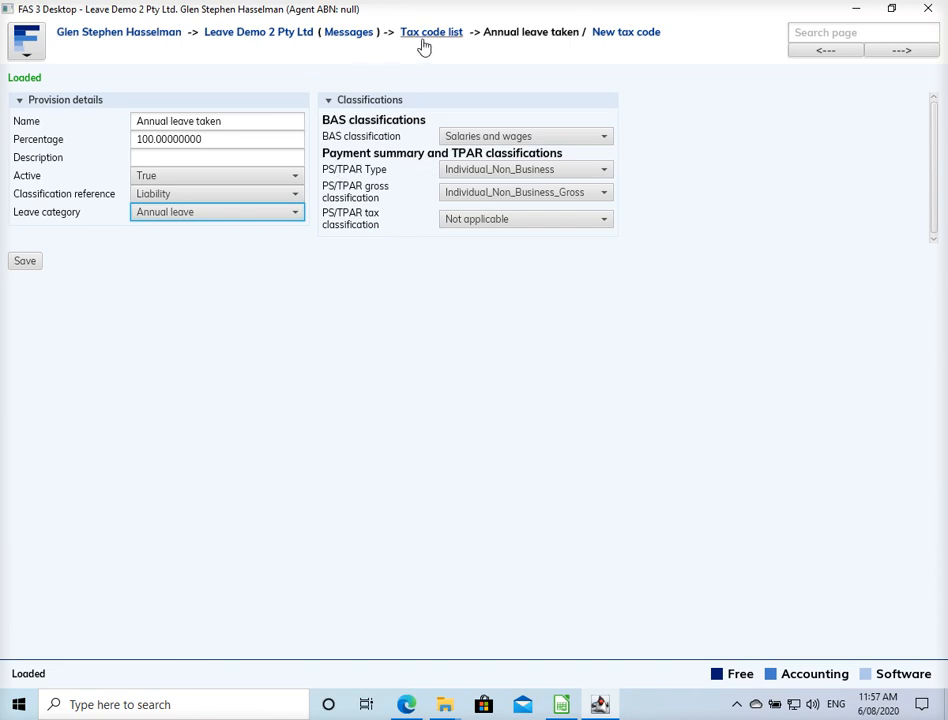
Step: Open the Annual leave expense account of Leave Demo 2 Pty Ltd and examine its default tax code and payment/deduction type options
{"action": "left_click", "coordinate": [297, 40]}
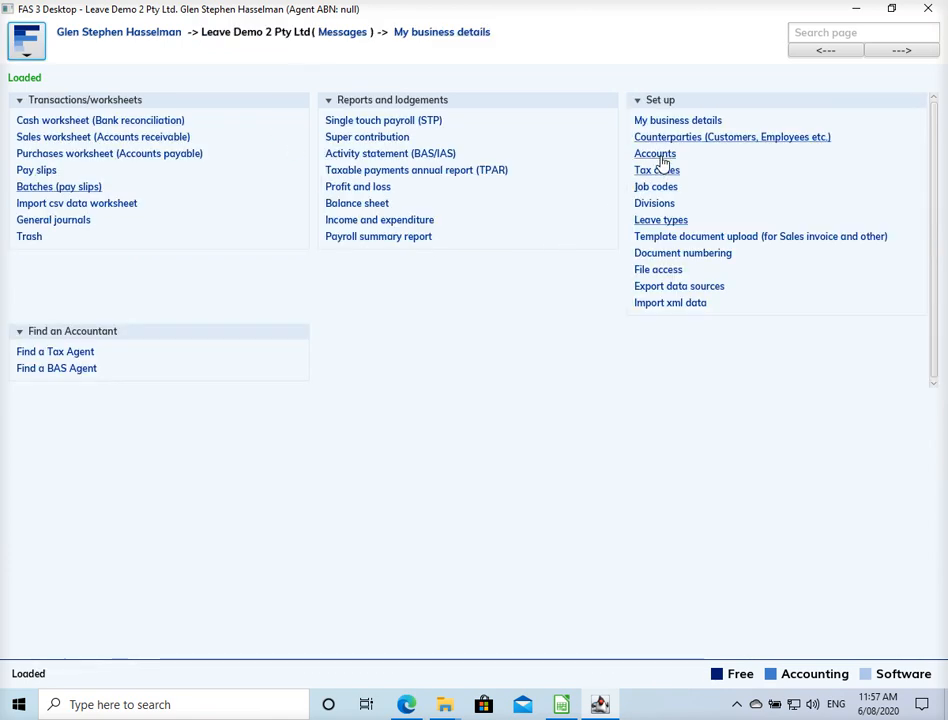
{"action": "left_click", "coordinate": [659, 160]}
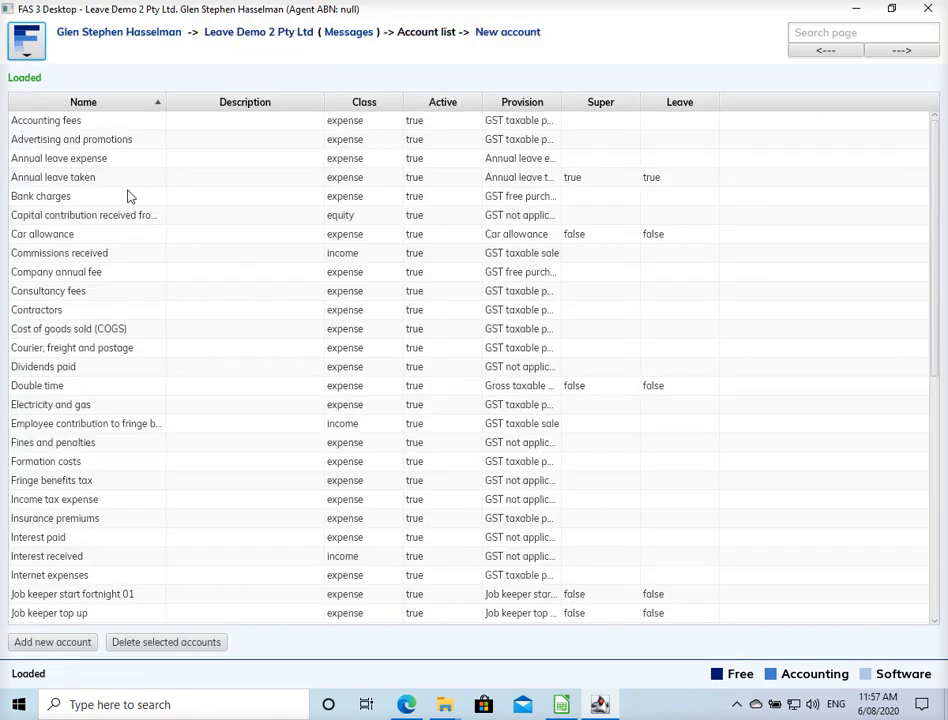
{"action": "left_click", "coordinate": [141, 163]}
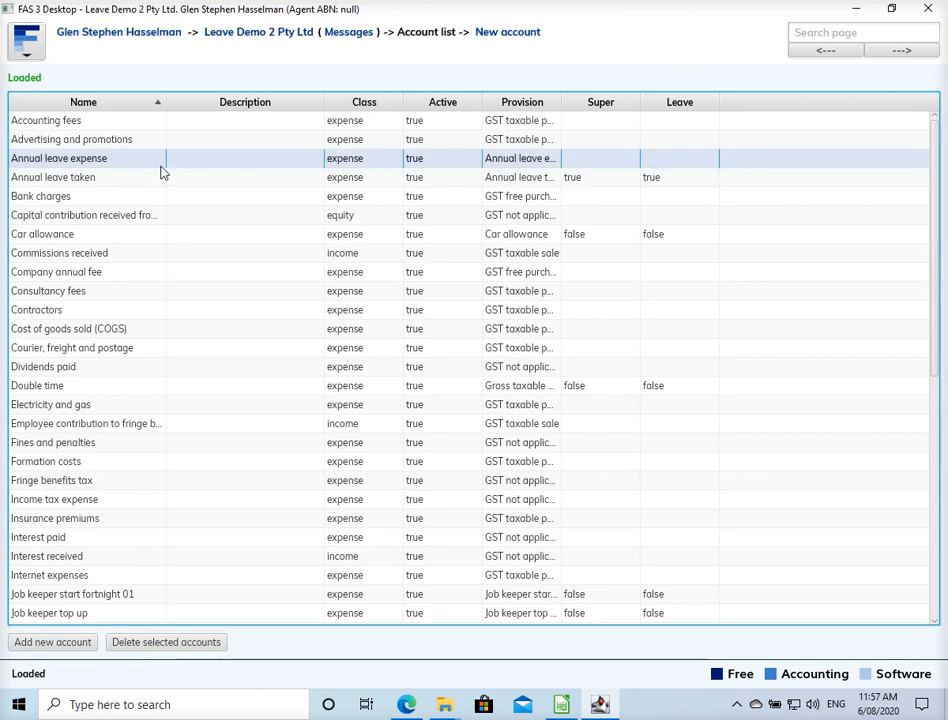
{"action": "double_click", "coordinate": [148, 169]}
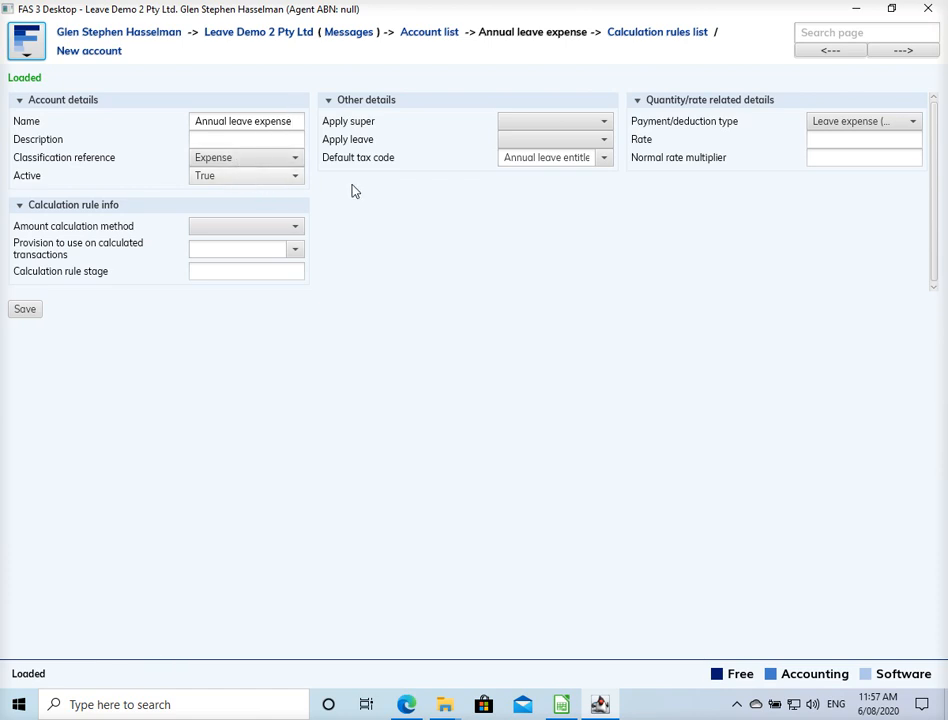
{"action": "left_click", "coordinate": [604, 159]}
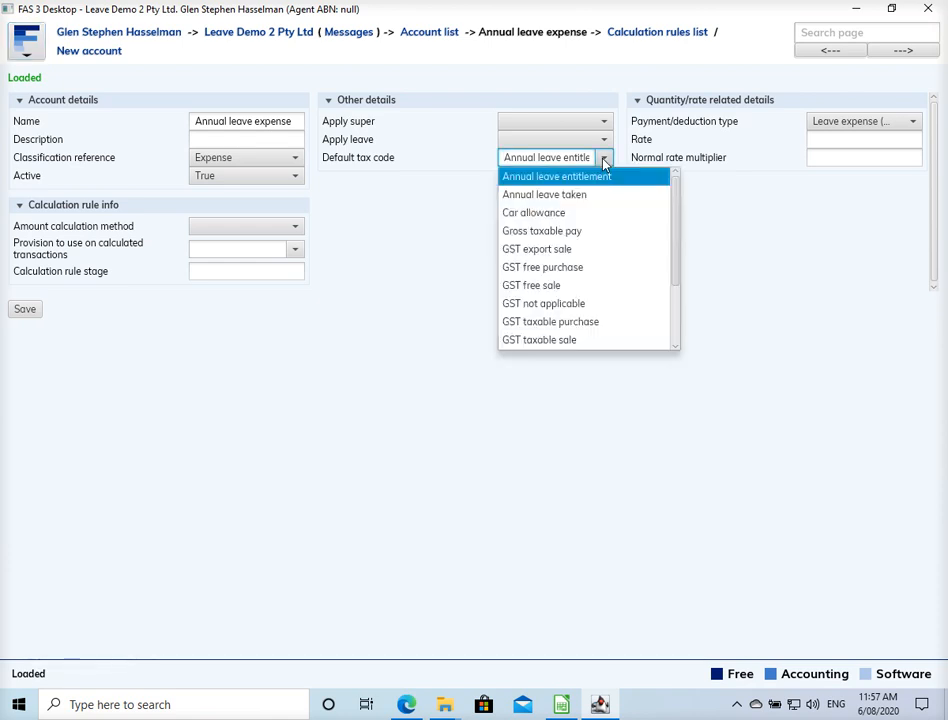
{"action": "left_click", "coordinate": [604, 161]}
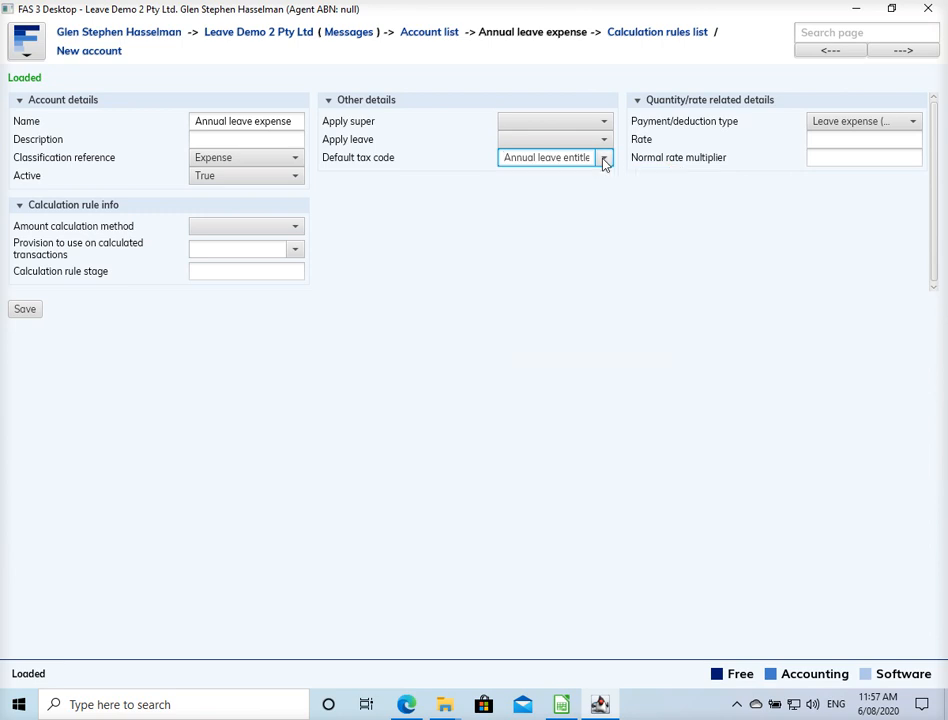
{"action": "left_click", "coordinate": [857, 124]}
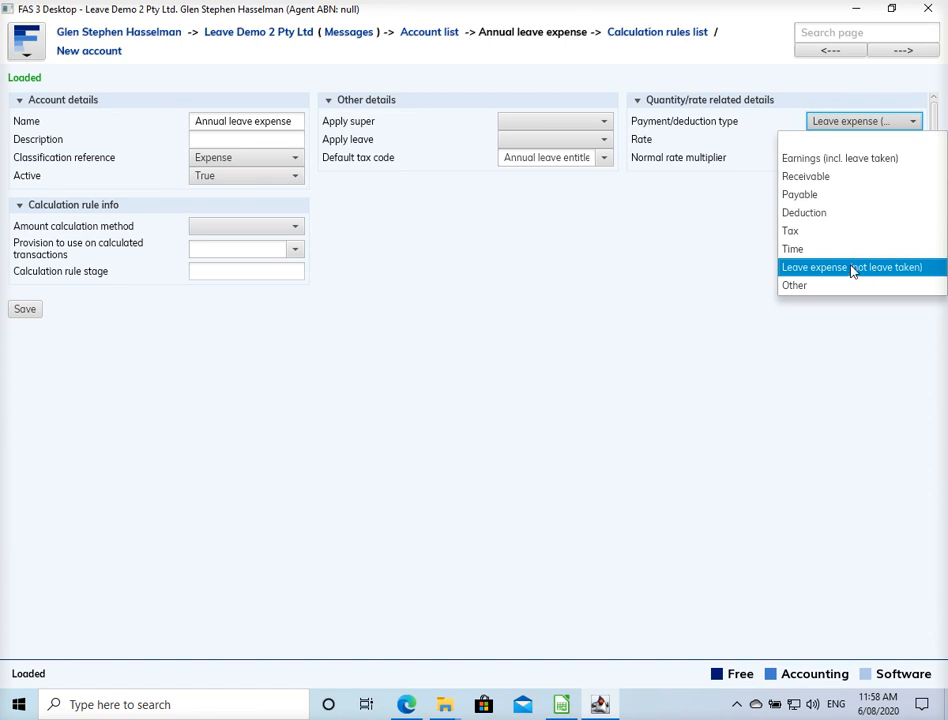
{"action": "left_click", "coordinate": [857, 125]}
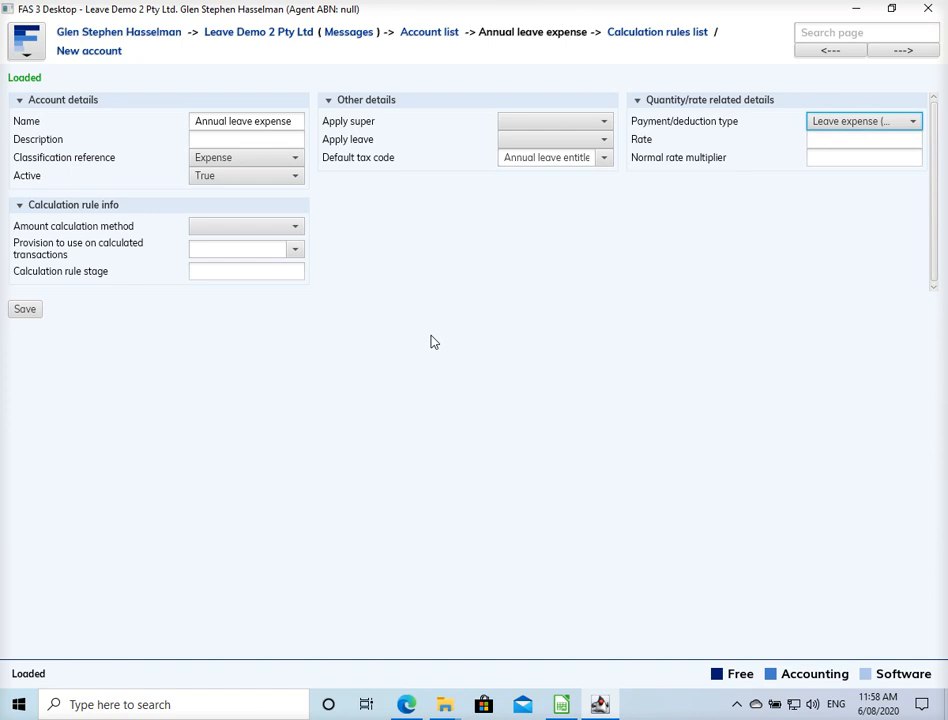
Step: Open the Annual leave taken account and examine its default tax code and payment/deduction type options, along with its normal rate multiplier
{"action": "left_click", "coordinate": [449, 35]}
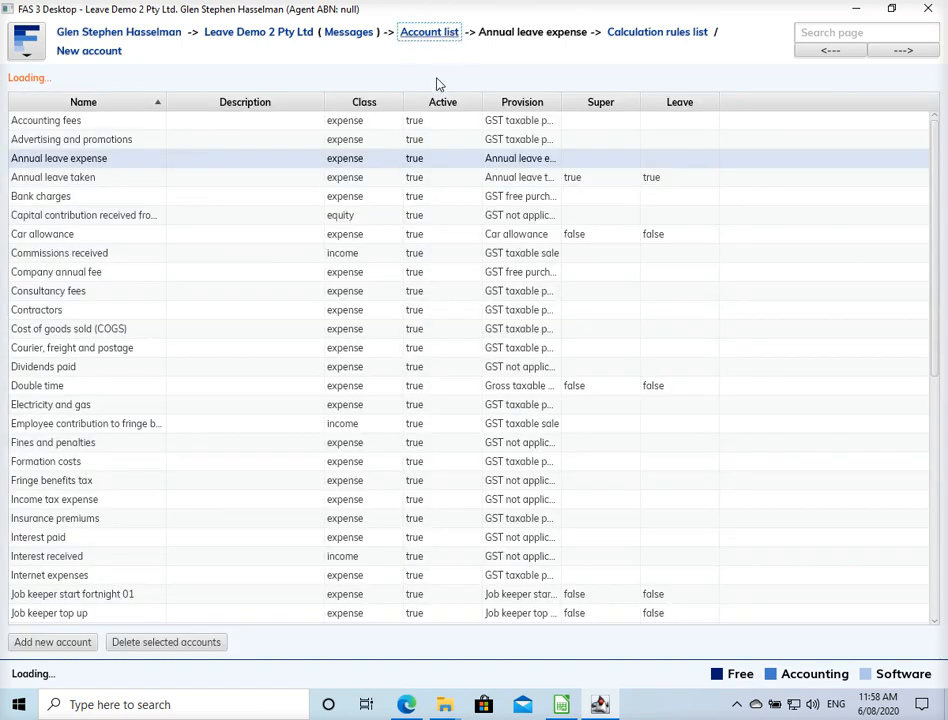
{"action": "left_click", "coordinate": [103, 177]}
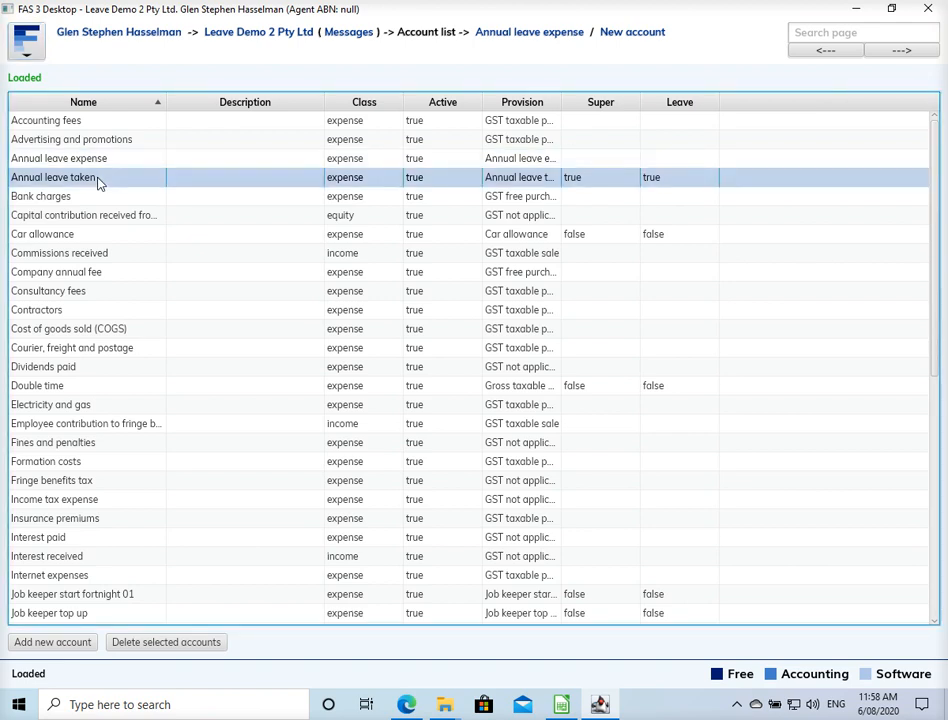
{"action": "double_click", "coordinate": [137, 181]}
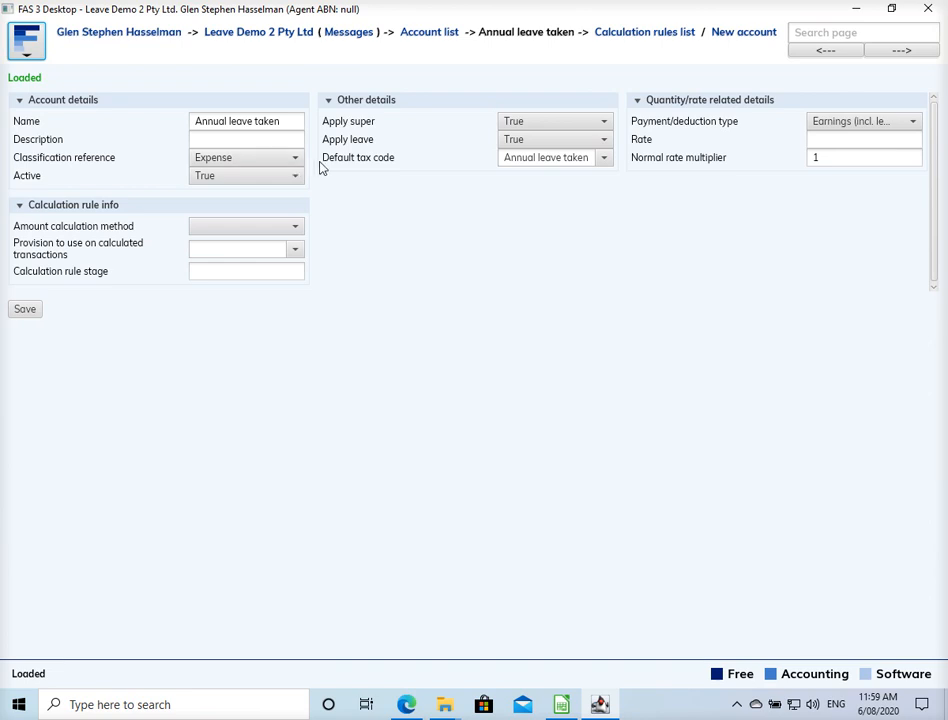
{"action": "left_click", "coordinate": [604, 159]}
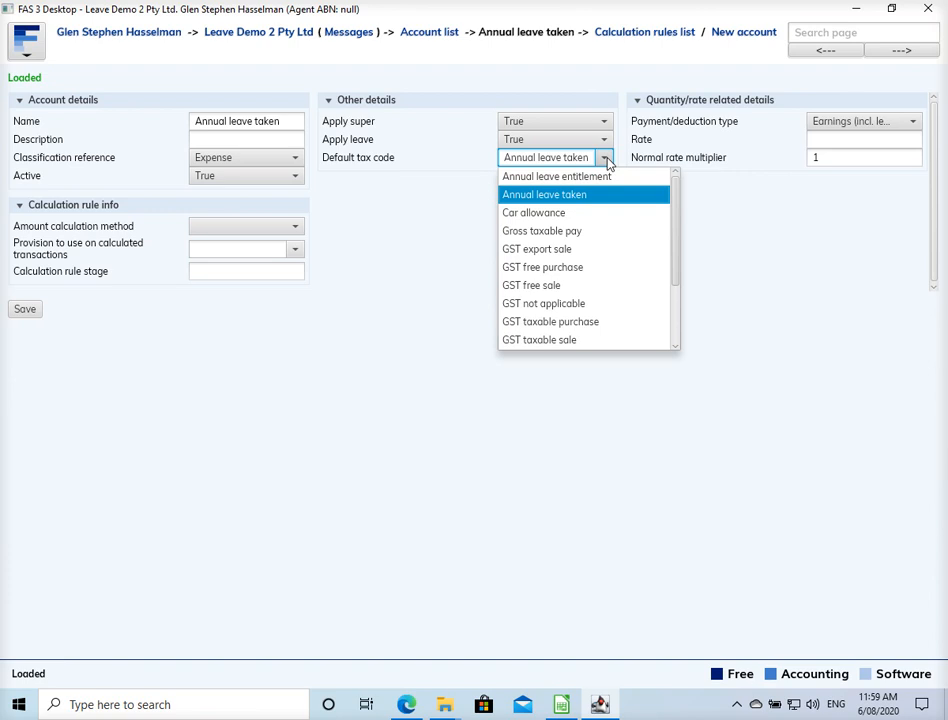
{"action": "left_click", "coordinate": [607, 162]}
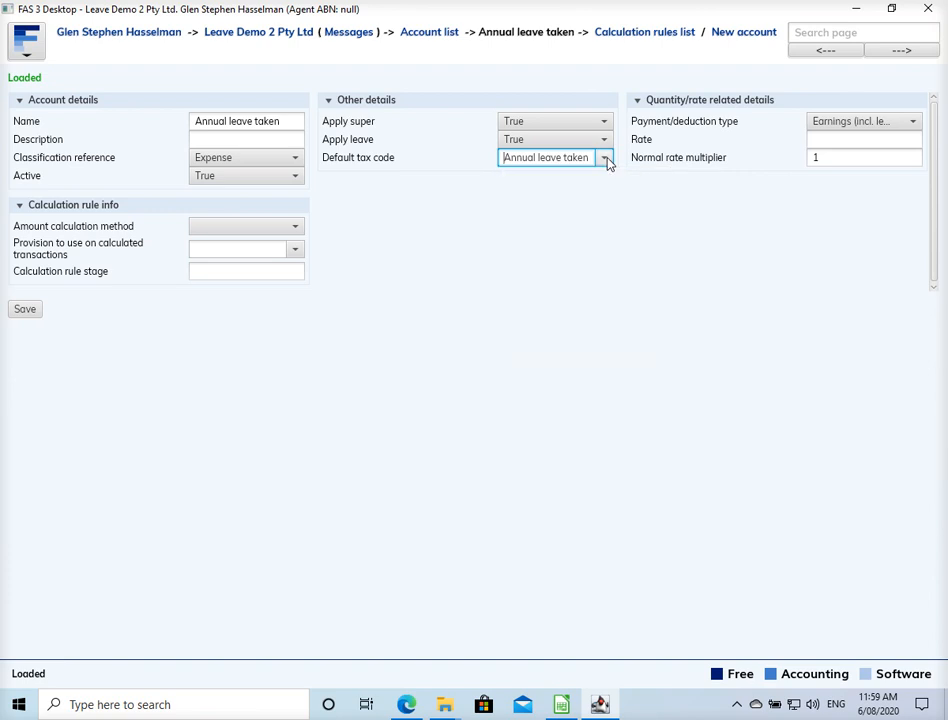
{"action": "left_click", "coordinate": [864, 124]}
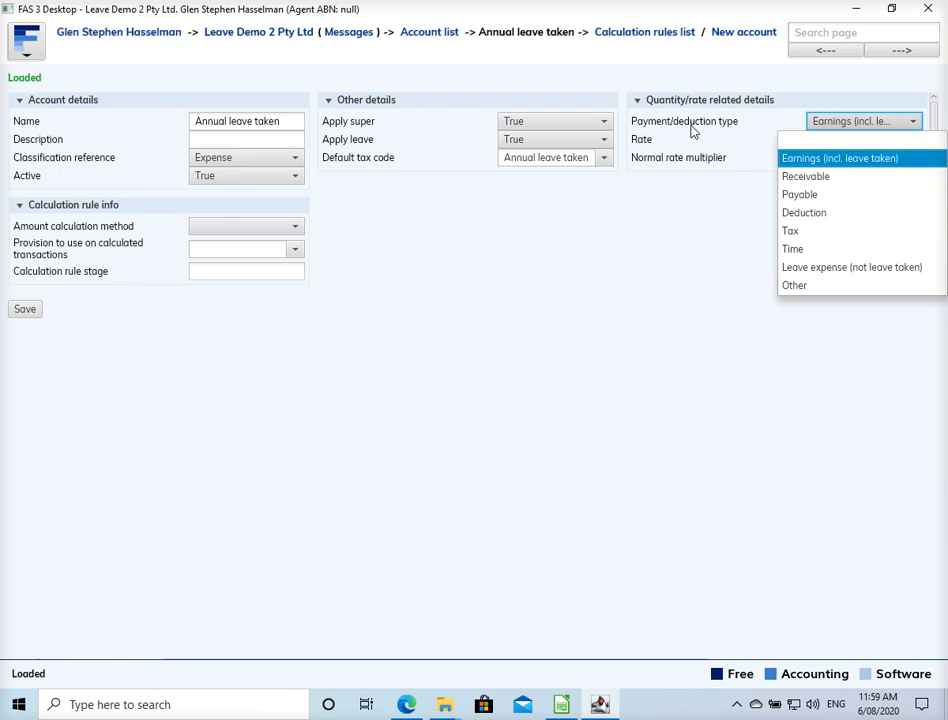
{"action": "left_click", "coordinate": [843, 125]}
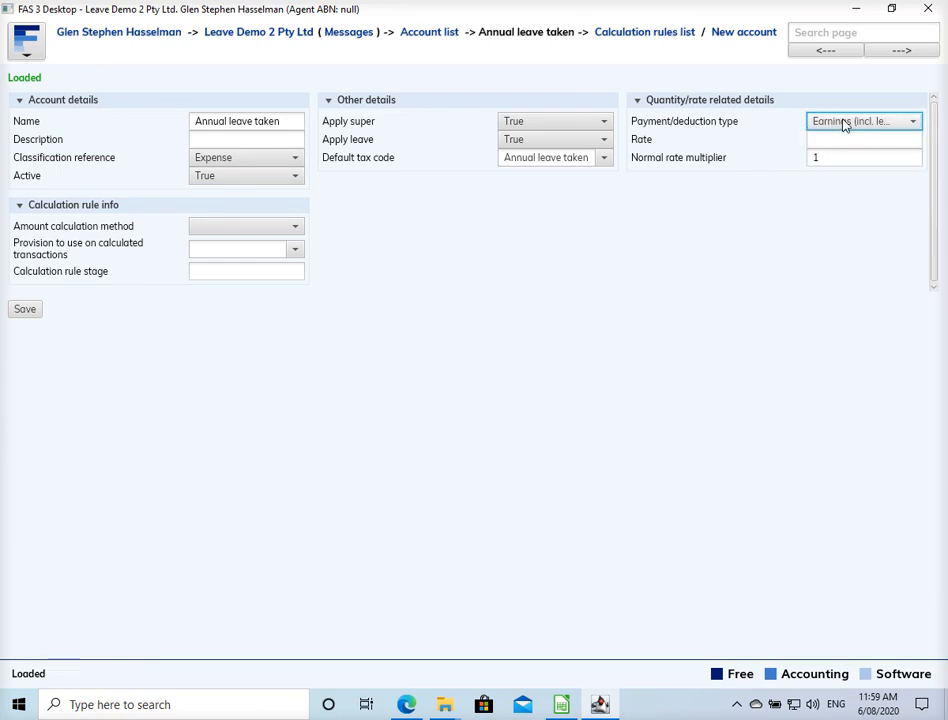
{"action": "left_click", "coordinate": [827, 155]}
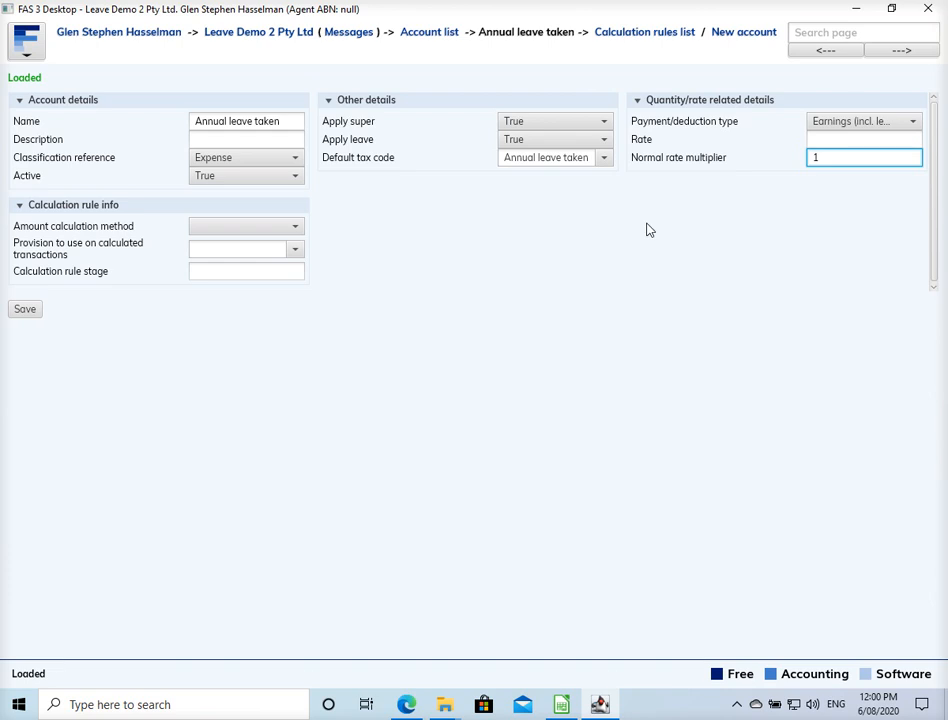
Step: Open the Annual leave entitlement in the employee counterparty's payroll details and examine its service start date
{"action": "left_click", "coordinate": [283, 40]}
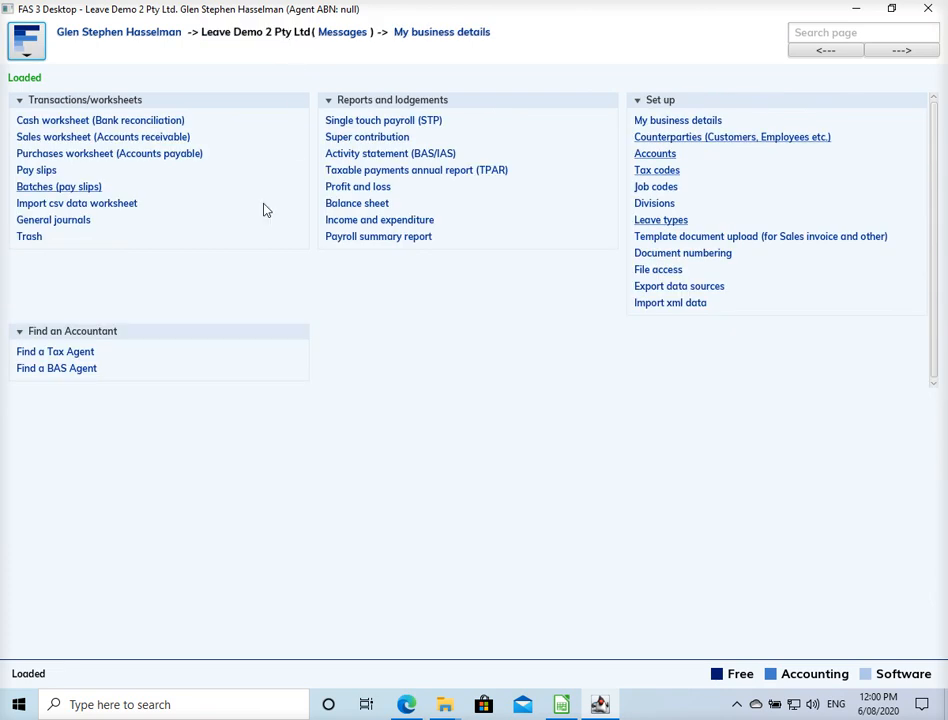
{"action": "left_click", "coordinate": [737, 141]}
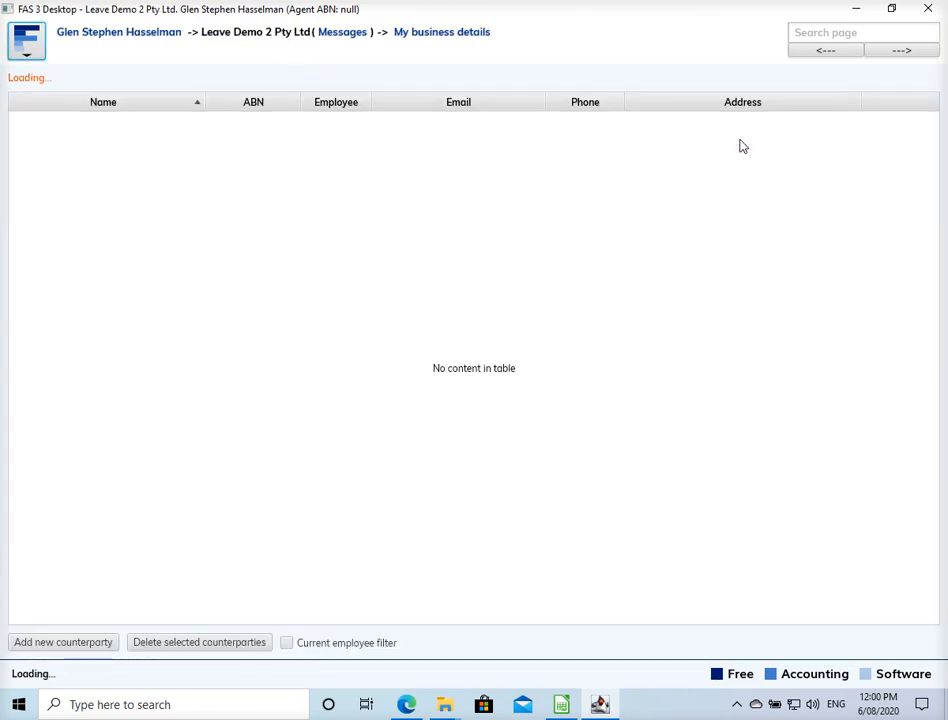
{"action": "double_click", "coordinate": [220, 121]}
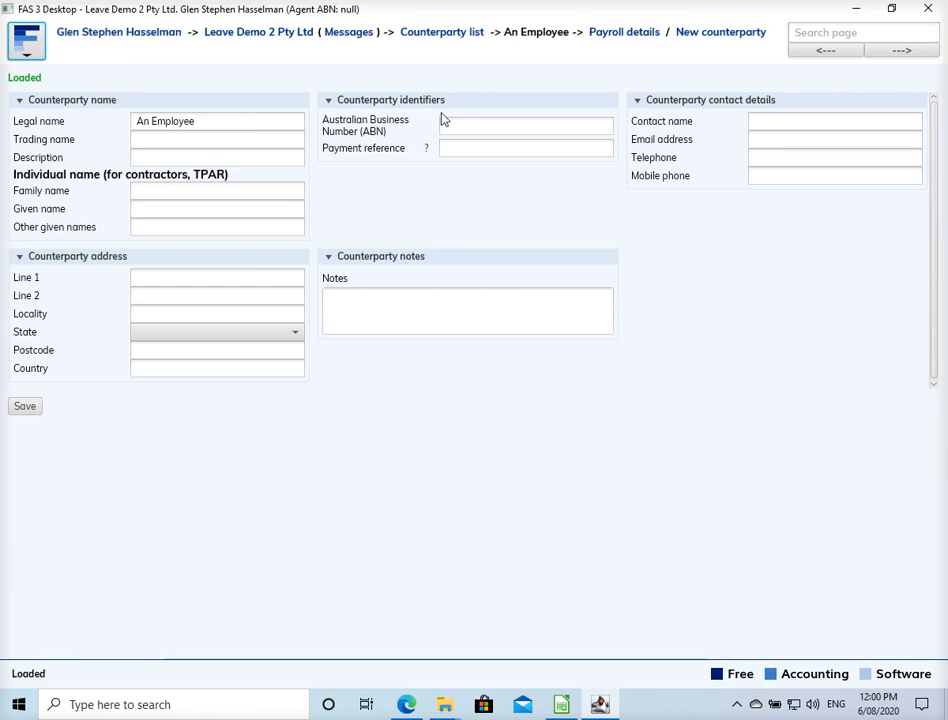
{"action": "left_click", "coordinate": [630, 34]}
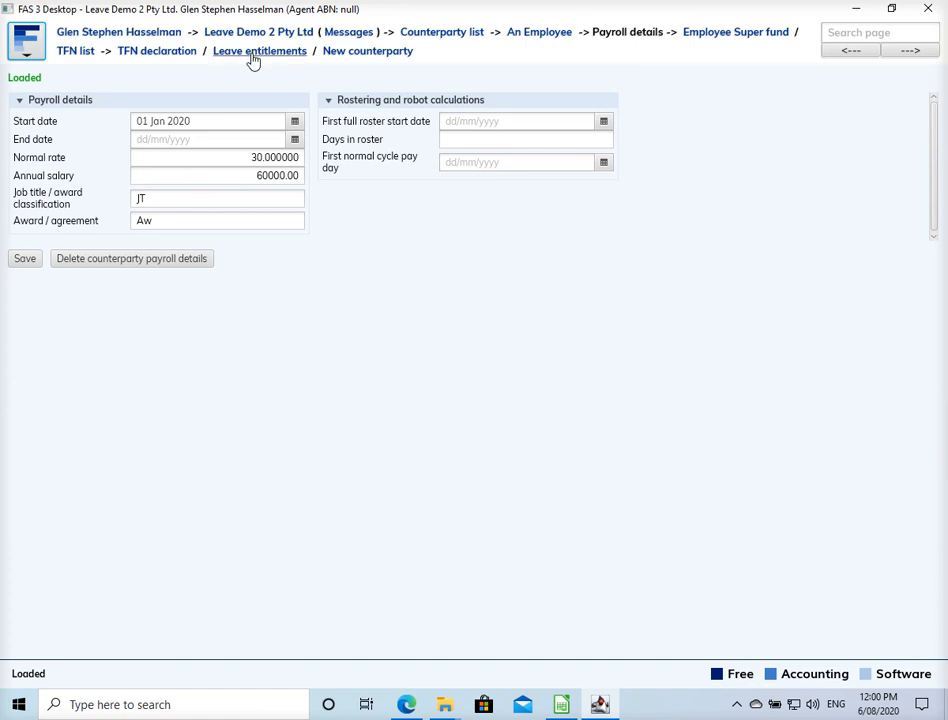
{"action": "left_click", "coordinate": [251, 57]}
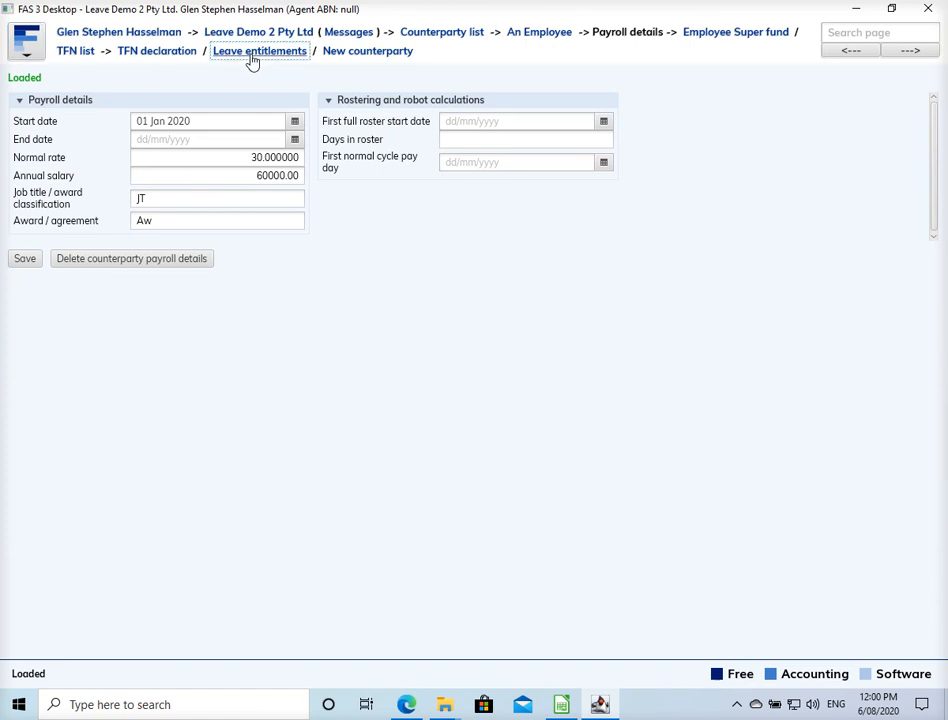
{"action": "left_click", "coordinate": [199, 121]}
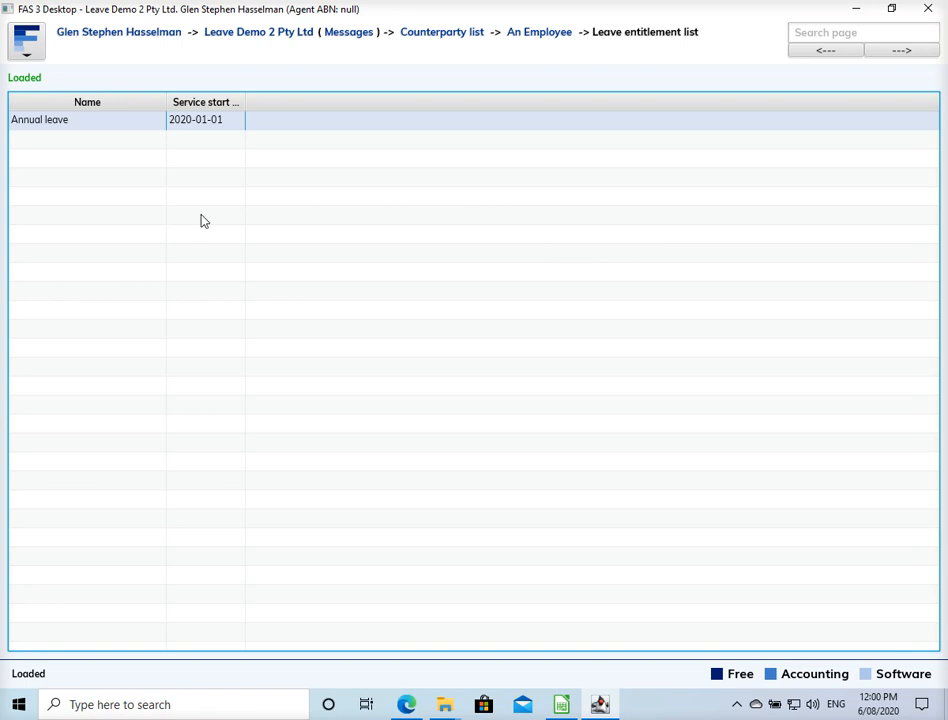
{"action": "double_click", "coordinate": [219, 126]}
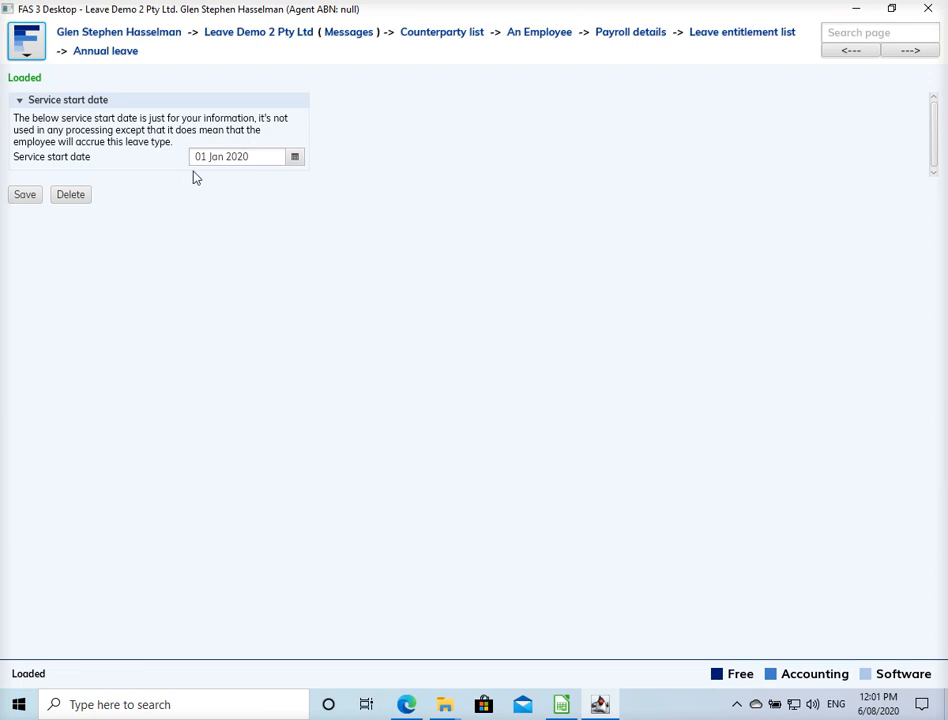
Step: Open the employee's pay slip in the Week ending 5 Apr 2020 batch and examine its leave accruals and normal rate of pay
{"action": "left_click", "coordinate": [277, 38]}
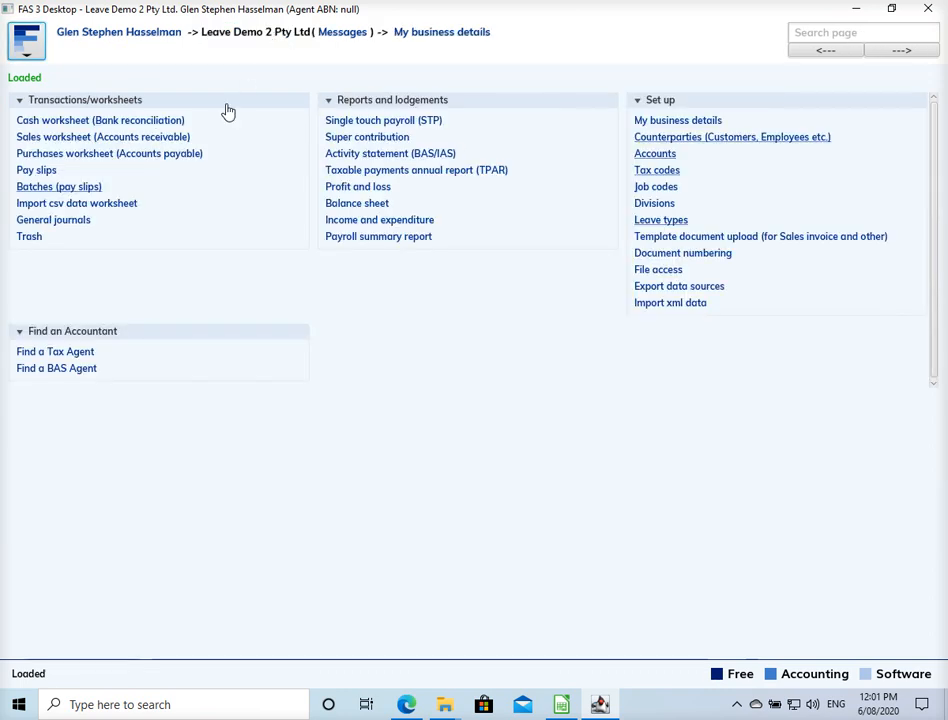
{"action": "left_click", "coordinate": [77, 189]}
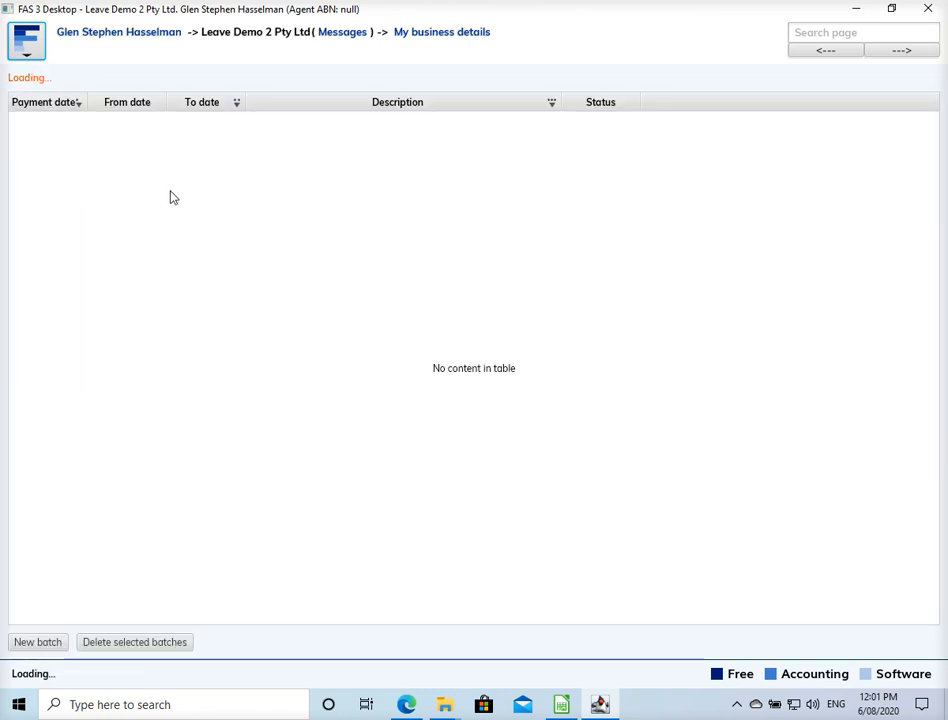
{"action": "left_click", "coordinate": [156, 125]}
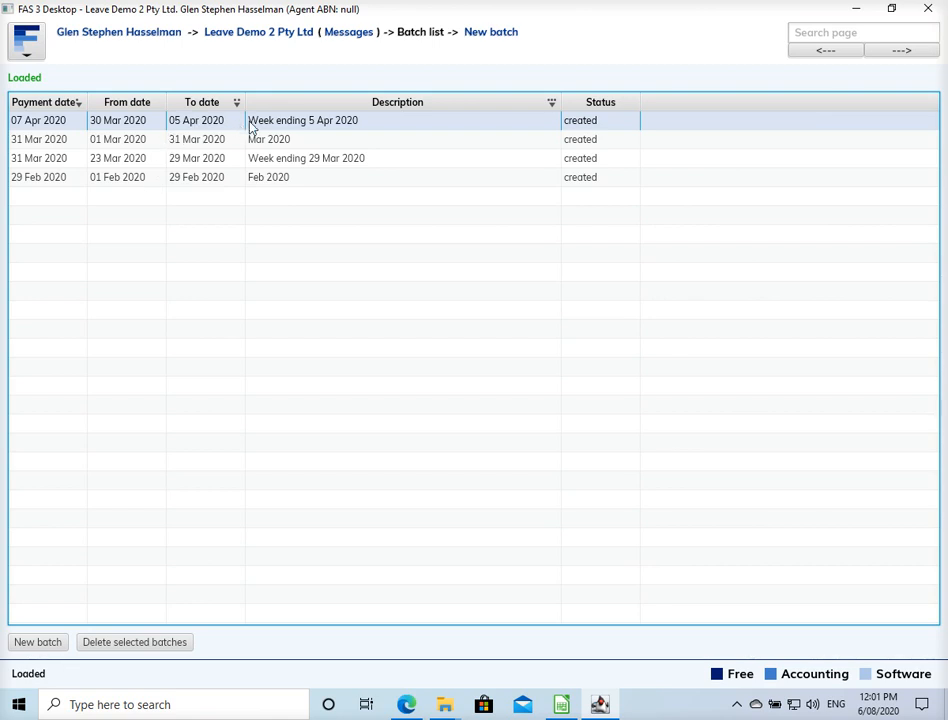
{"action": "double_click", "coordinate": [299, 126]}
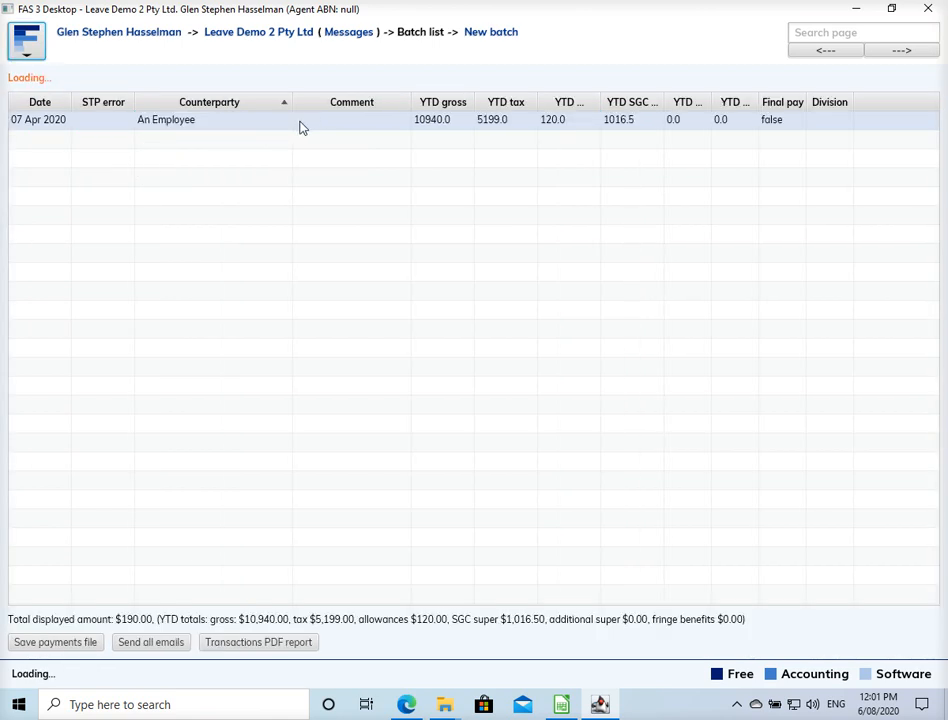
{"action": "left_click", "coordinate": [199, 128]}
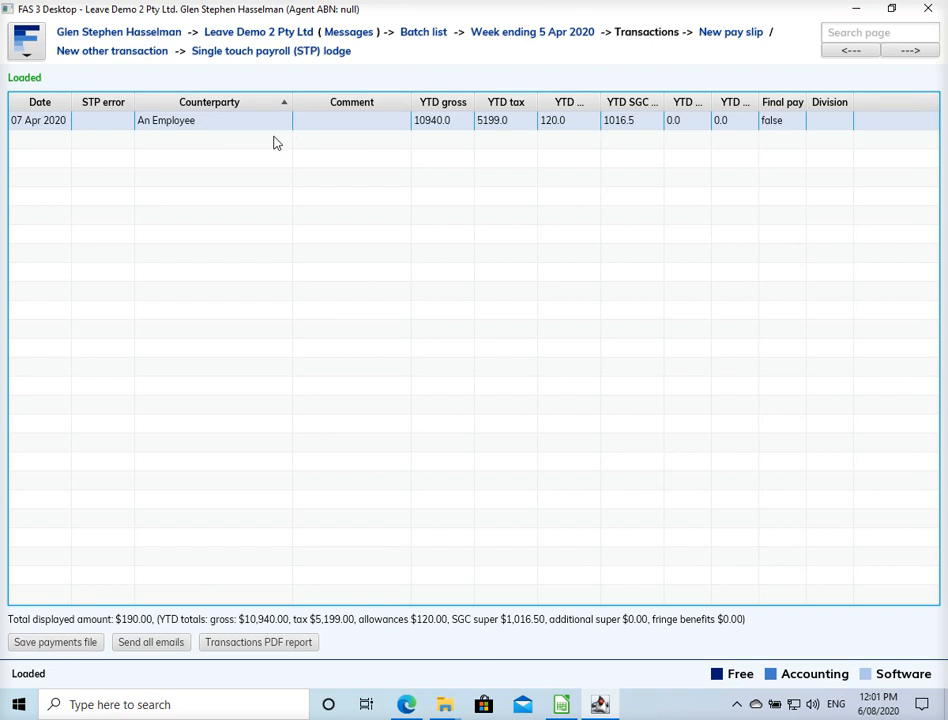
{"action": "double_click", "coordinate": [325, 125]}
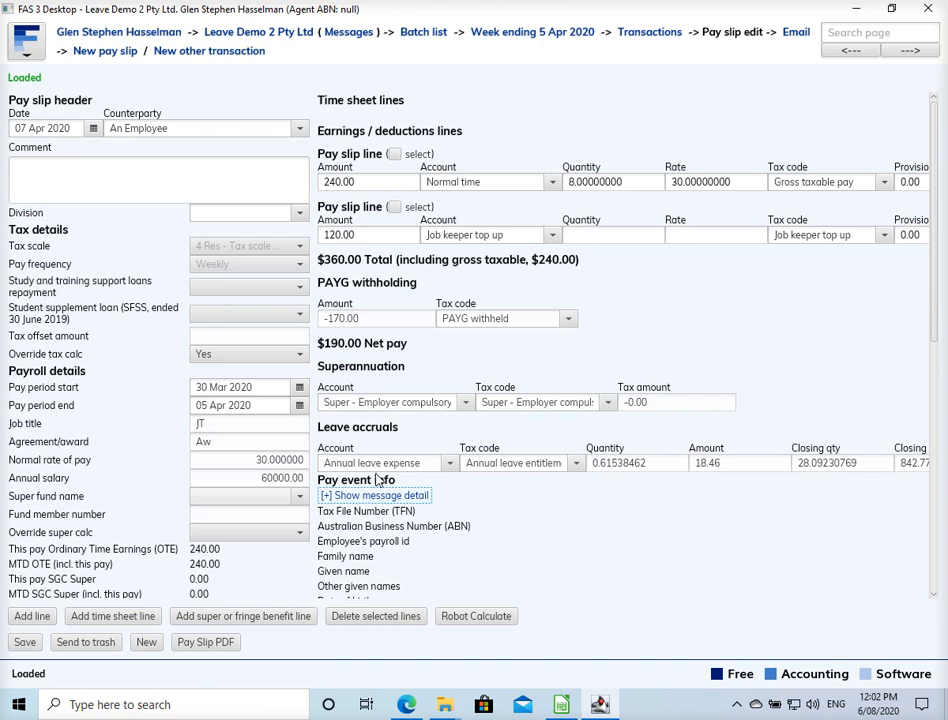
{"action": "left_click", "coordinate": [265, 463]}
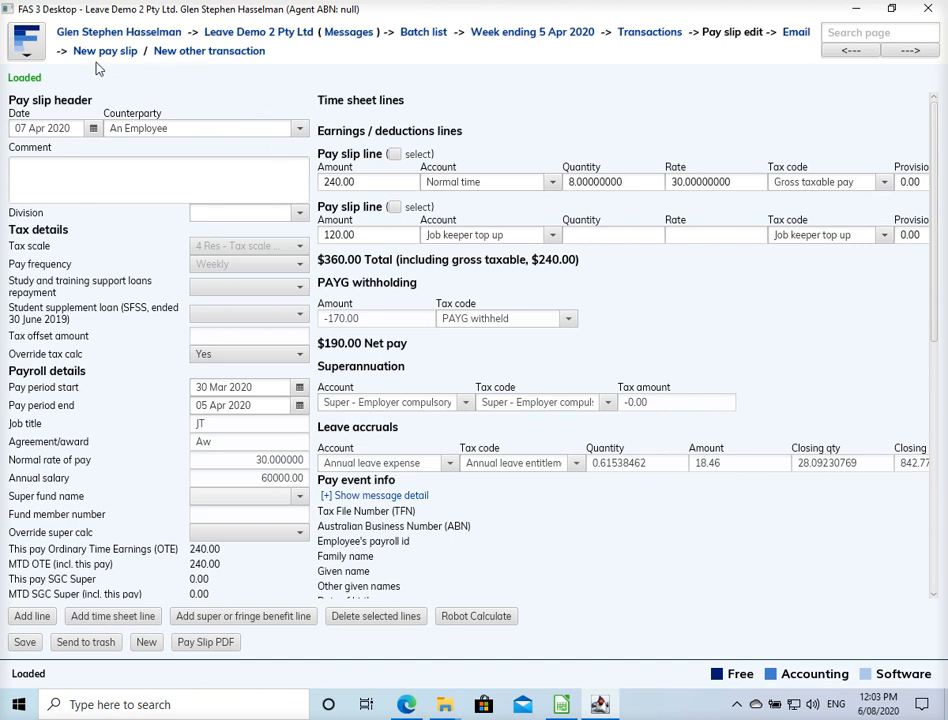
Step: Start a new pay slip batch from the batch list and set its payment date to 14 Apr 2020
{"action": "left_click", "coordinate": [441, 34]}
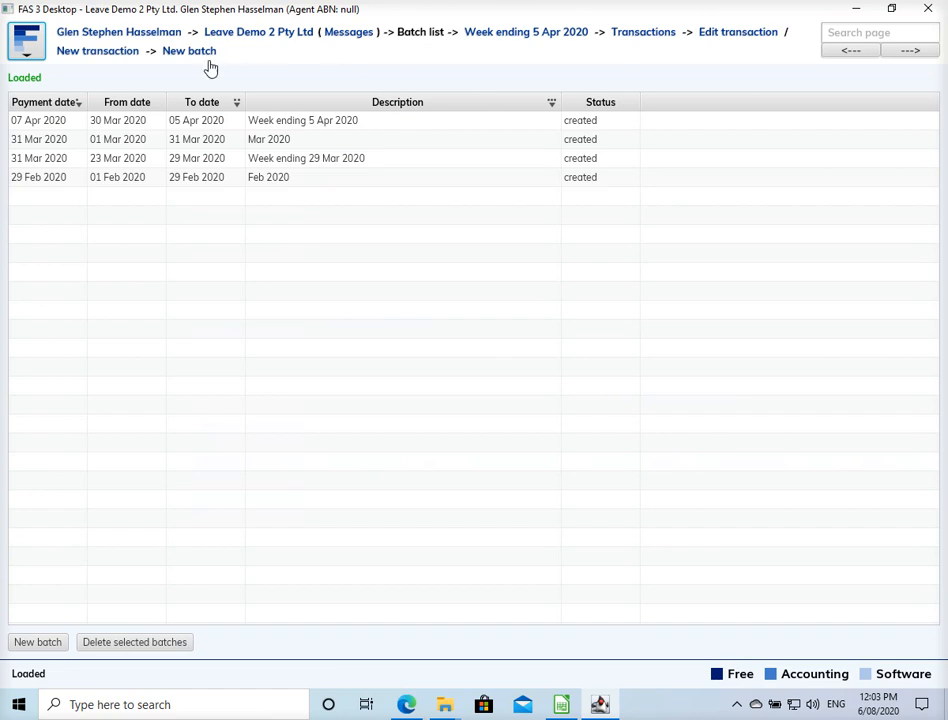
{"action": "left_click", "coordinate": [203, 56]}
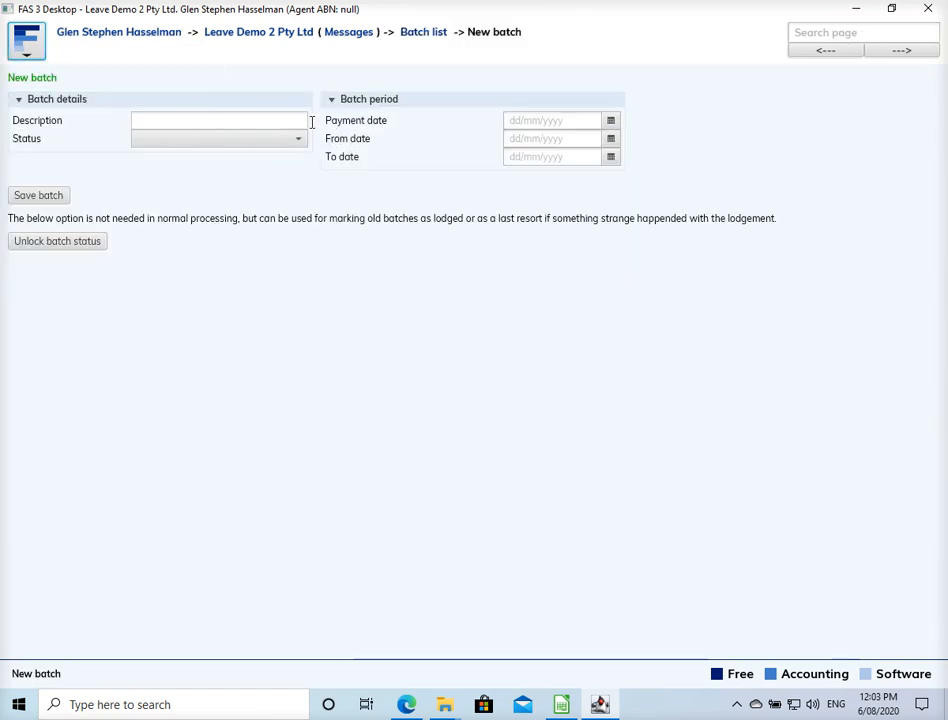
{"action": "left_click", "coordinate": [610, 121]}
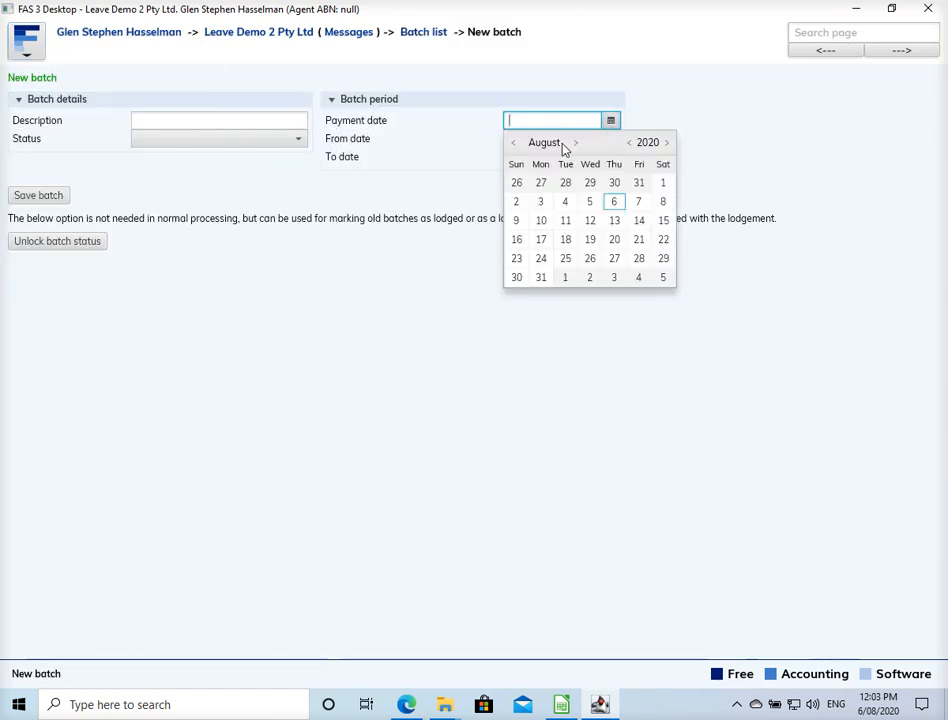
{"action": "left_click", "coordinate": [515, 144]}
{"action": "left_click", "coordinate": [515, 144]}
{"action": "left_click", "coordinate": [515, 144]}
{"action": "left_click", "coordinate": [515, 144]}
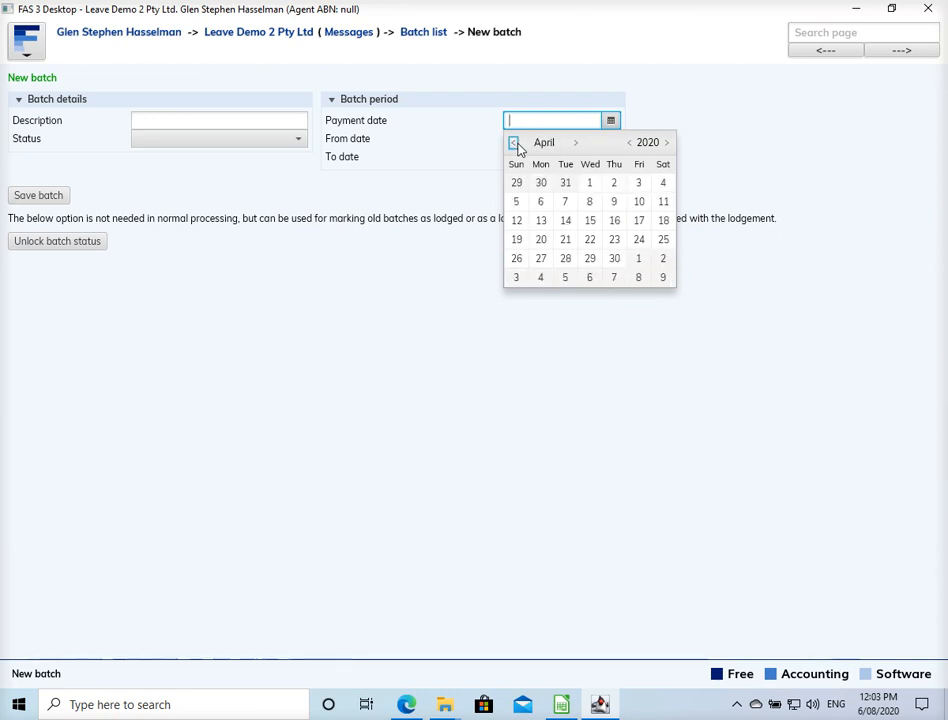
{"action": "left_click", "coordinate": [566, 222]}
Step: Set the new batch's period from date to 06 Apr 2020
{"action": "left_click", "coordinate": [611, 139]}
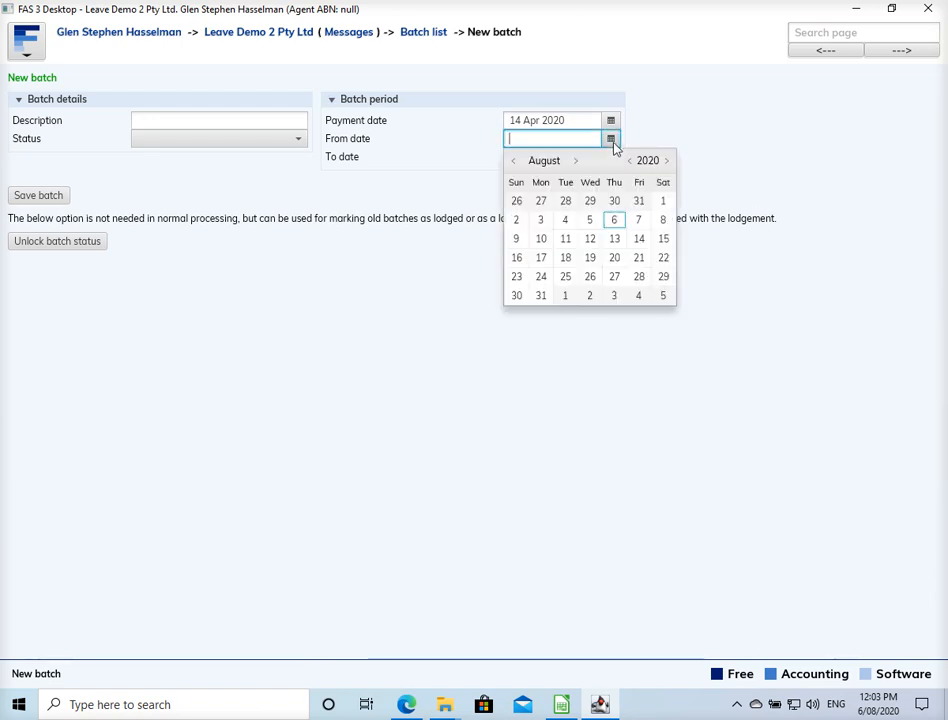
{"action": "left_click", "coordinate": [513, 161]}
{"action": "left_click", "coordinate": [513, 161]}
{"action": "left_click", "coordinate": [513, 161]}
{"action": "left_click", "coordinate": [513, 161]}
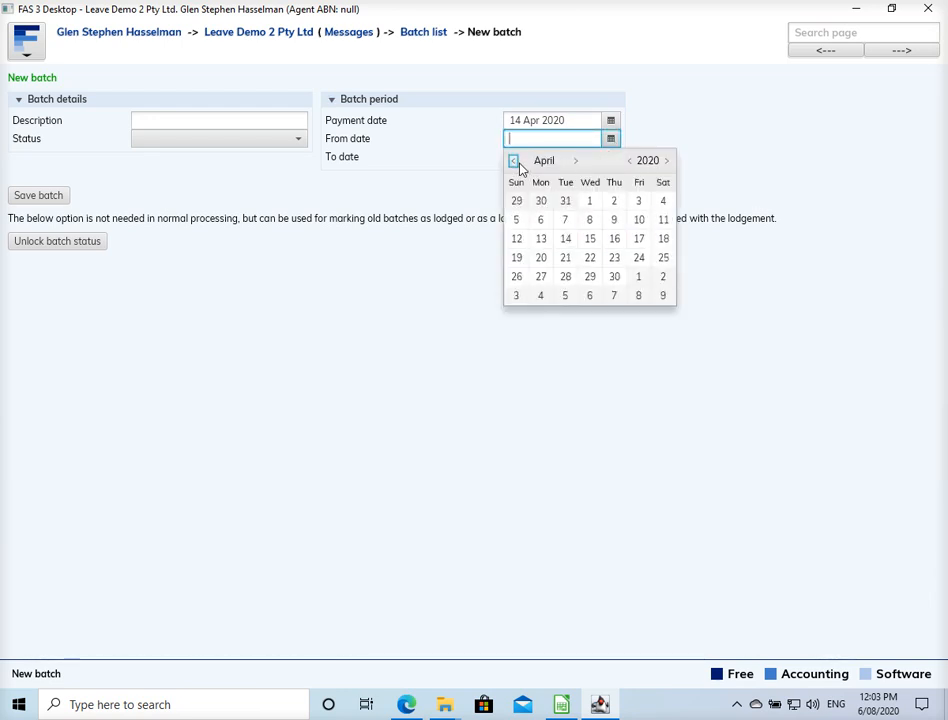
{"action": "left_click", "coordinate": [541, 219]}
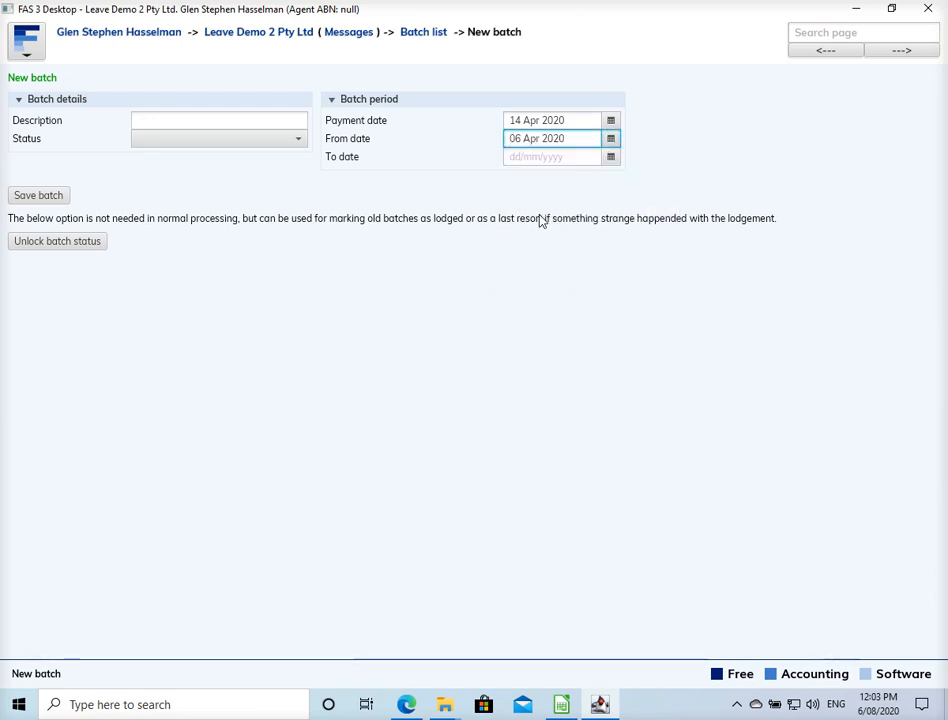
Step: Set the new batch's period to date to 12 Apr 2020
{"action": "left_click", "coordinate": [611, 157]}
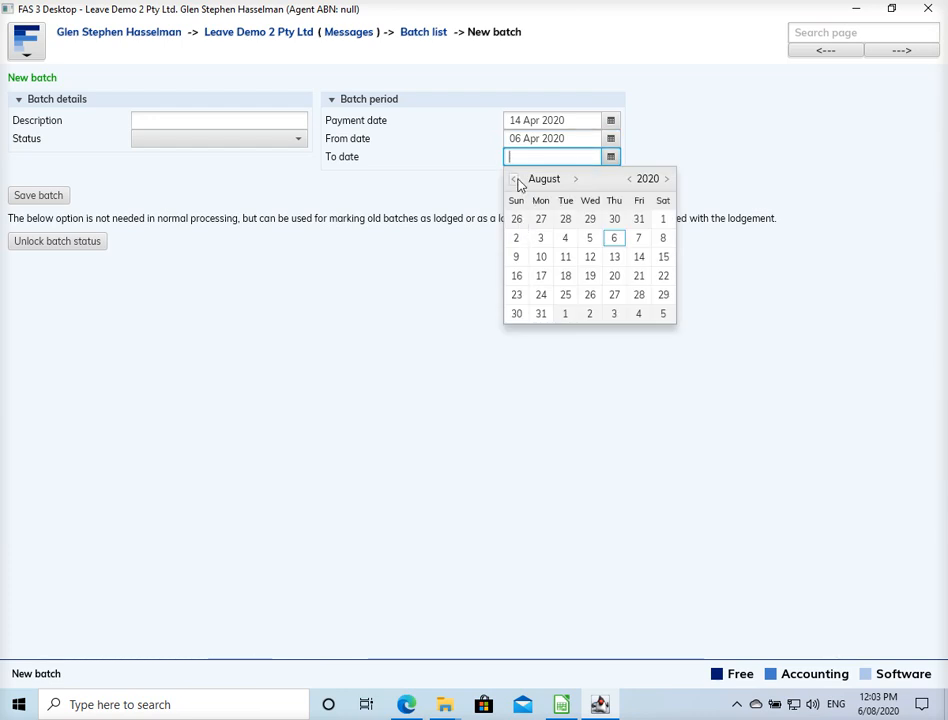
{"action": "left_click", "coordinate": [514, 179]}
{"action": "left_click", "coordinate": [514, 179]}
{"action": "left_click", "coordinate": [514, 179]}
{"action": "left_click", "coordinate": [514, 179]}
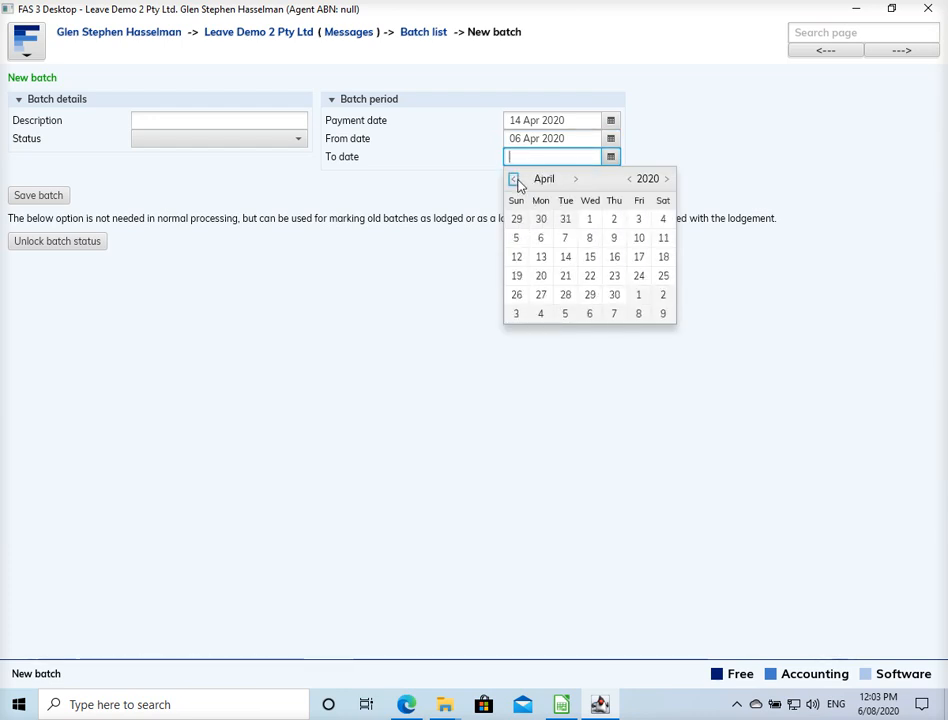
{"action": "left_click", "coordinate": [516, 257]}
Step: Describe the batch as "Week ending 12 Apr 2020" and save it
{"action": "left_click", "coordinate": [218, 122]}
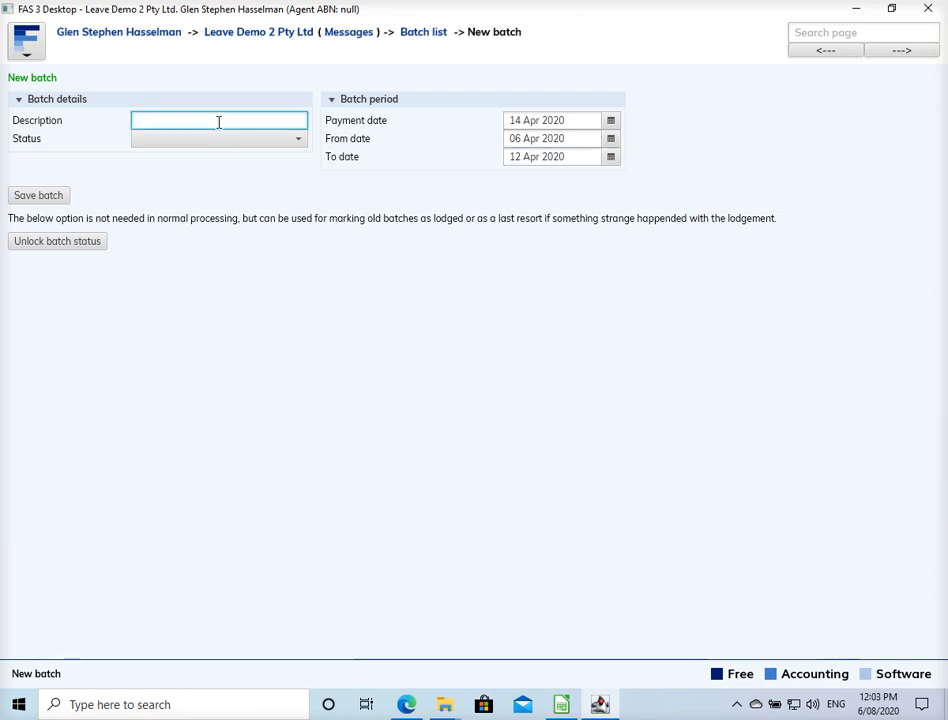
{"action": "type", "text": "Week end"}
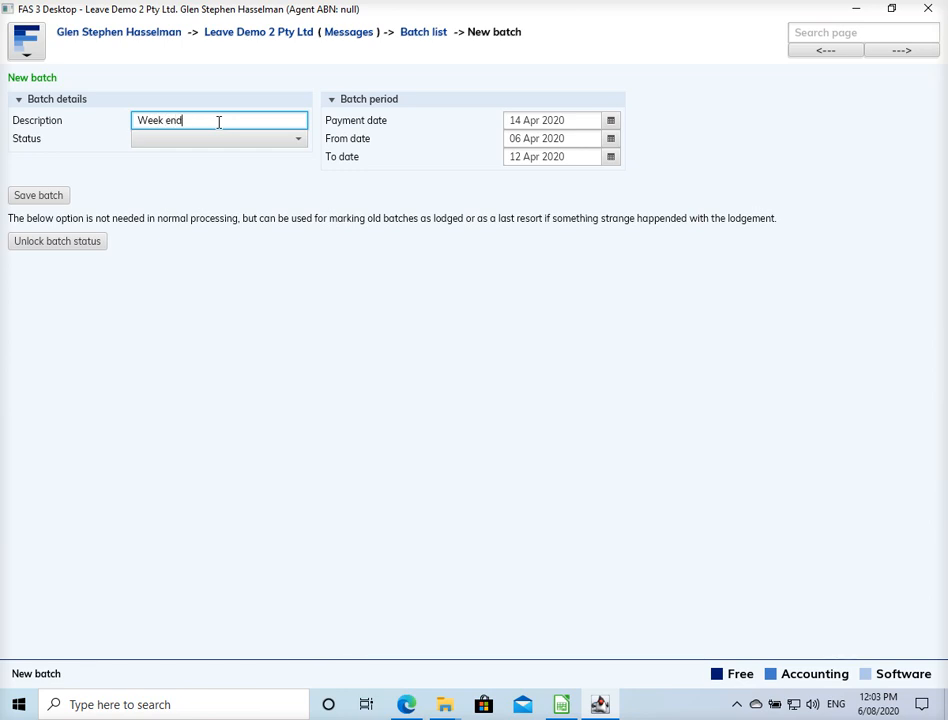
{"action": "type", "text": "ing 12 Apr 2020"}
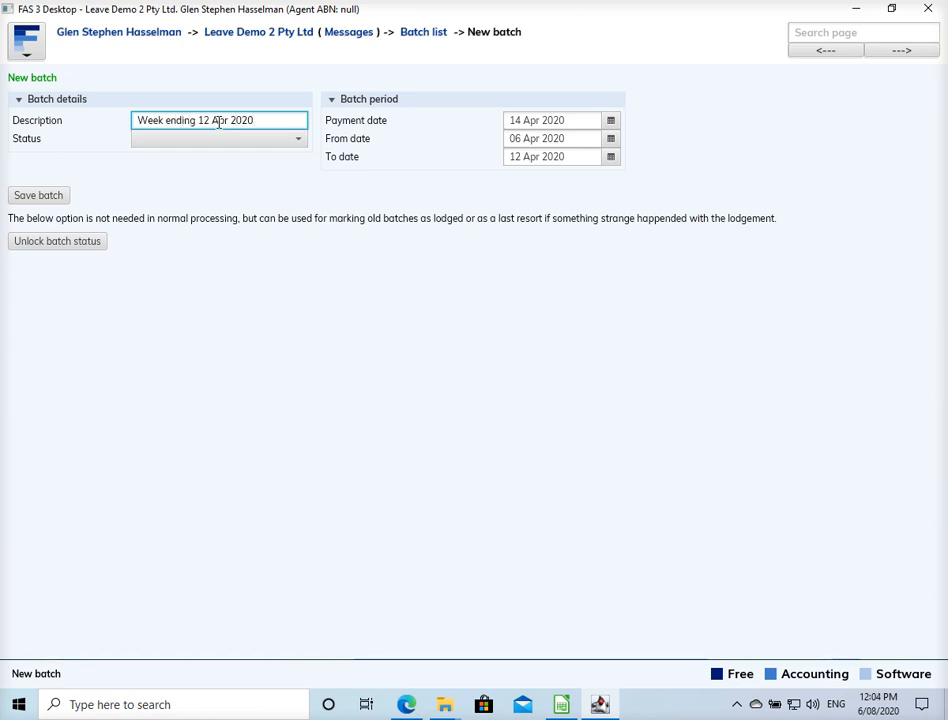
{"action": "left_click", "coordinate": [46, 195]}
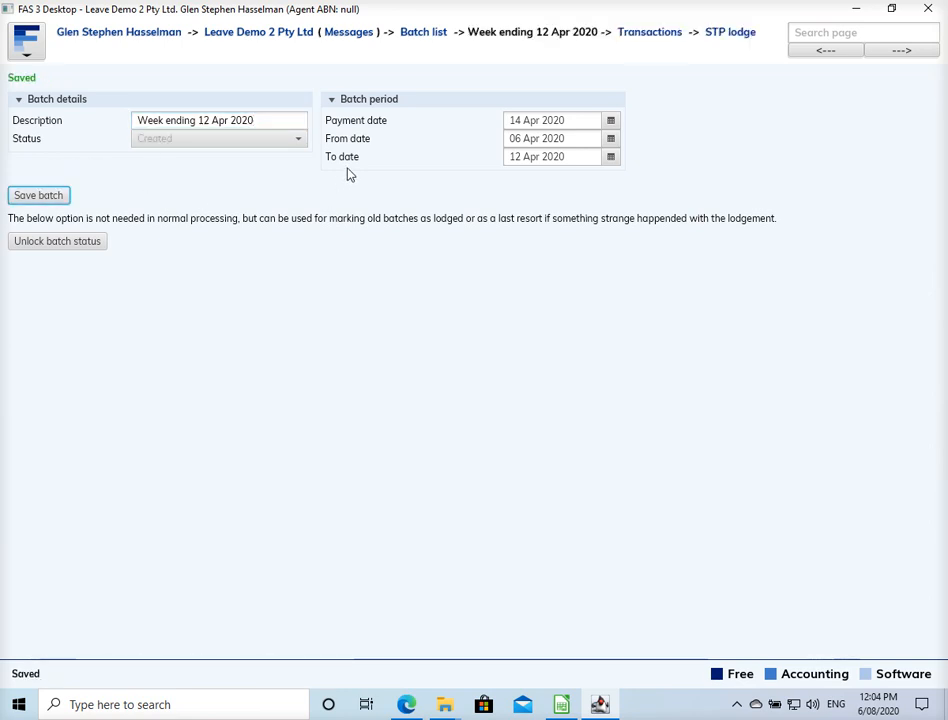
Step: Create a new pay slip in the Week ending 12 Apr 2020 batch with An Employee as the counterparty
{"action": "left_click", "coordinate": [652, 35]}
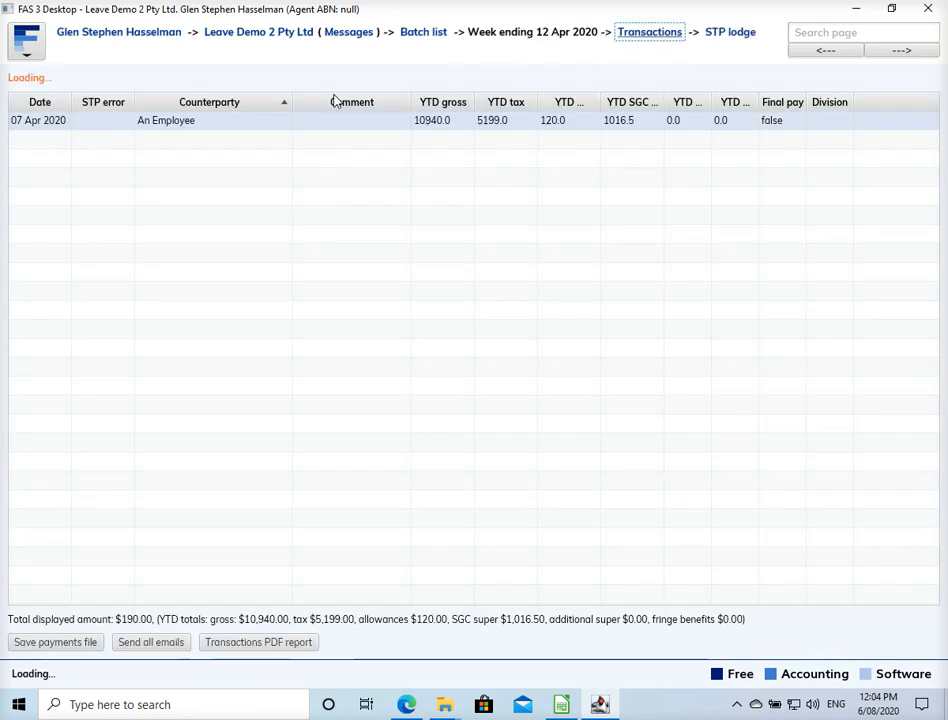
{"action": "left_click", "coordinate": [750, 36]}
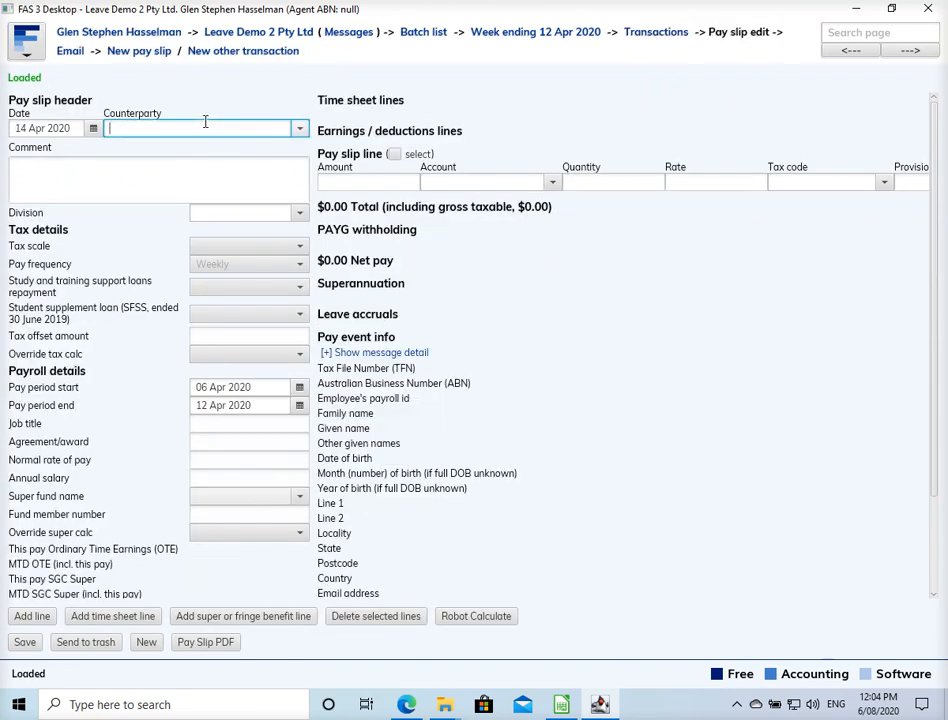
{"action": "type", "text": "an"}
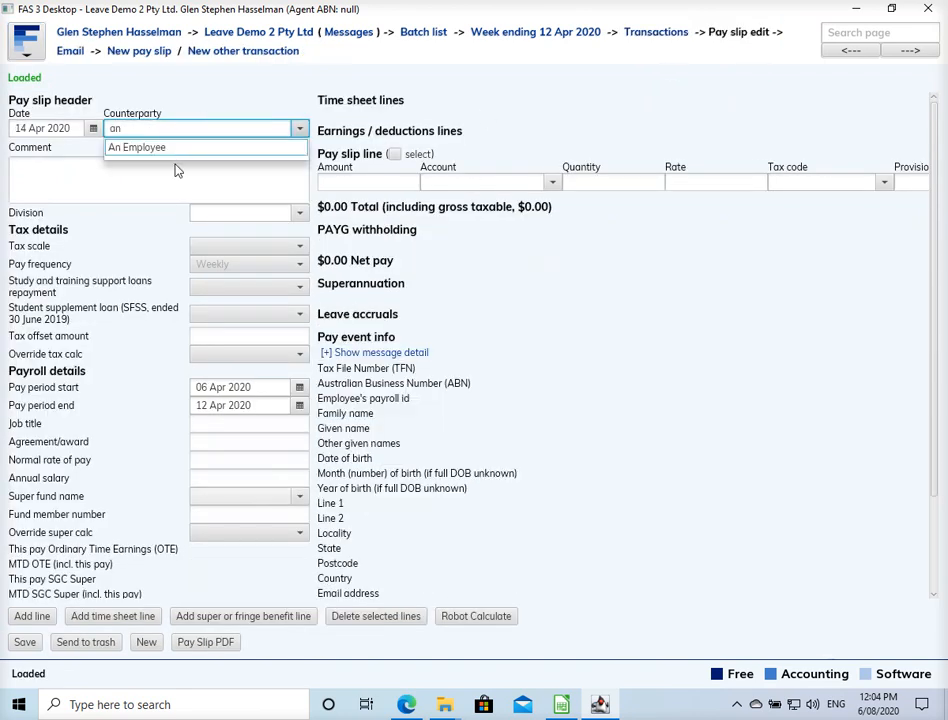
{"action": "left_click", "coordinate": [192, 149]}
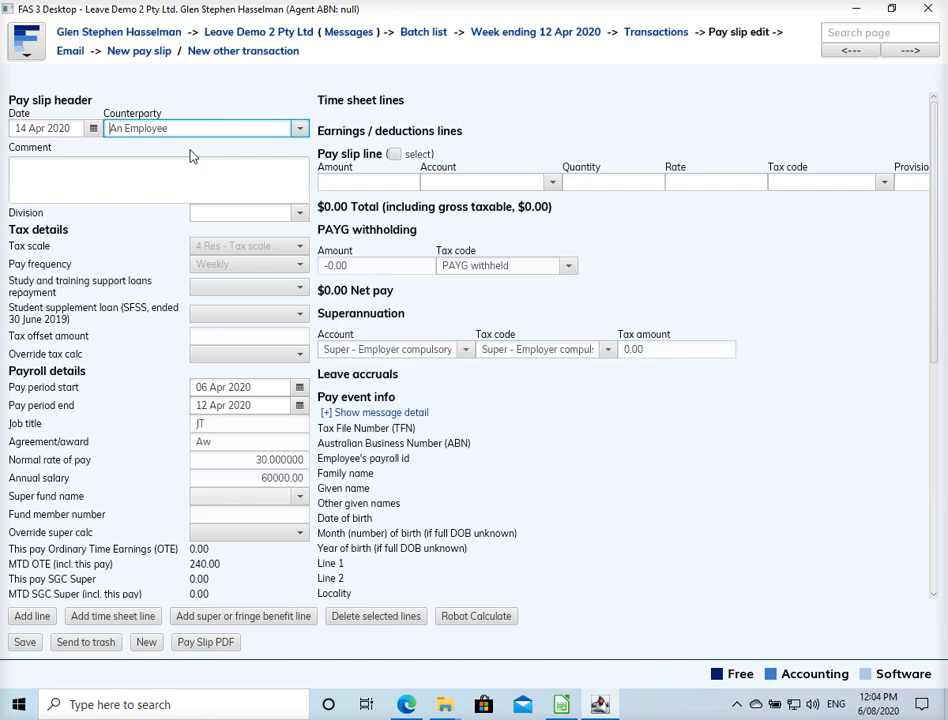
Step: Fill the pay slip line with the Normal time account and a quantity of 38, and save the pay slip
{"action": "left_click", "coordinate": [449, 183]}
{"action": "type", "text": "nor"}
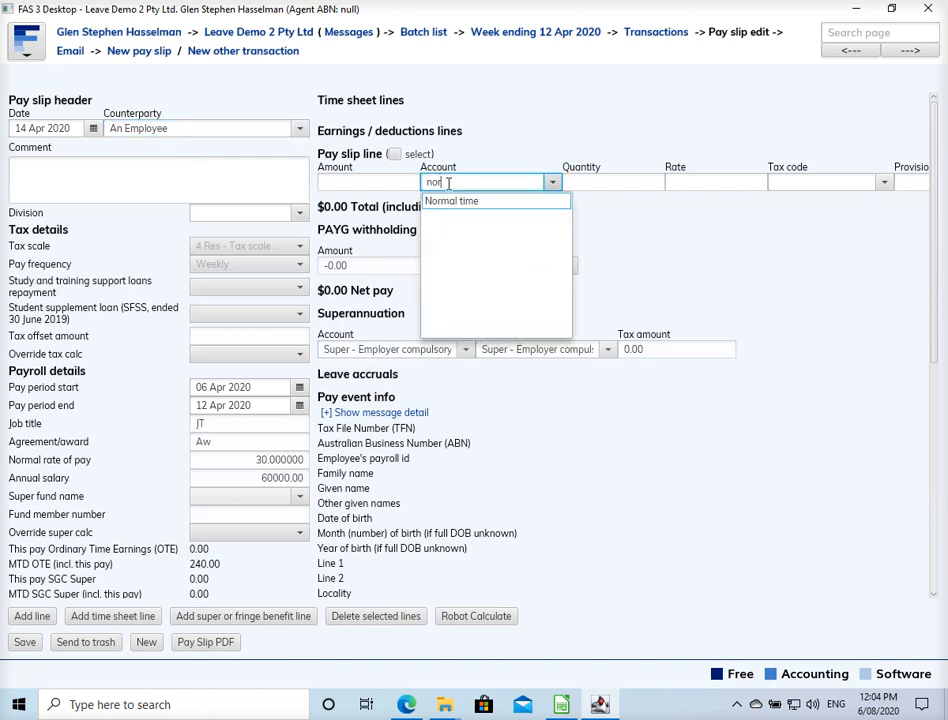
{"action": "key", "text": "Tab"}
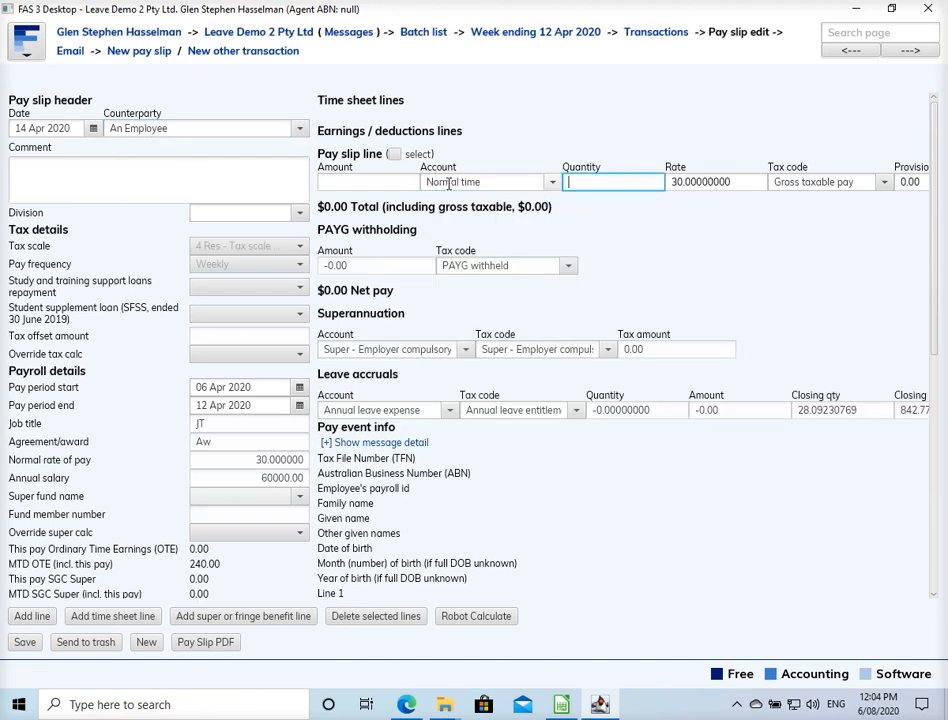
{"action": "type", "text": "38"}
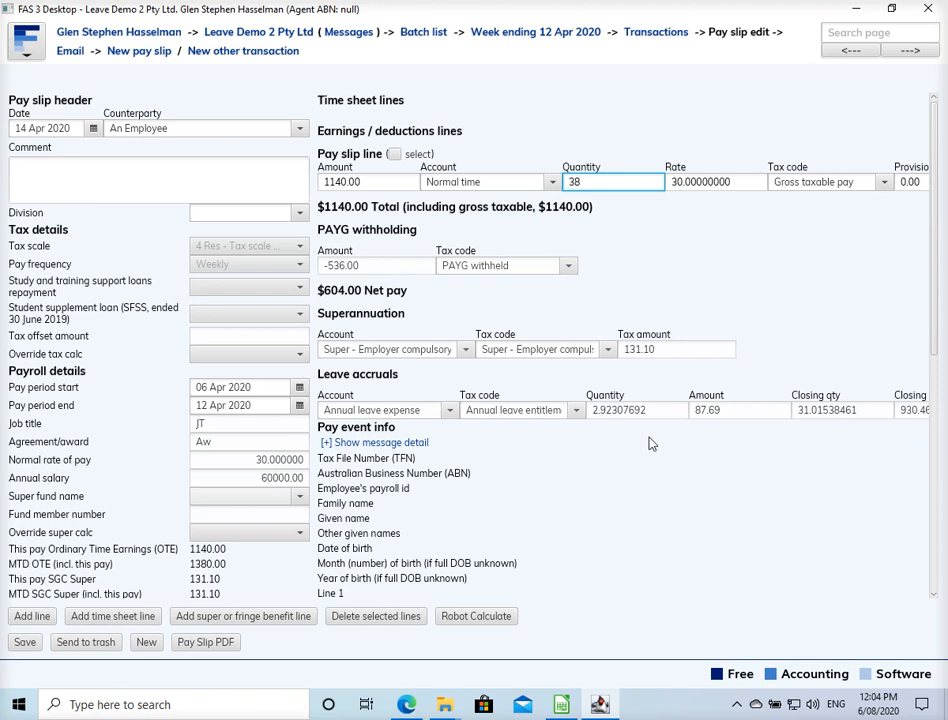
{"action": "left_click", "coordinate": [20, 645]}
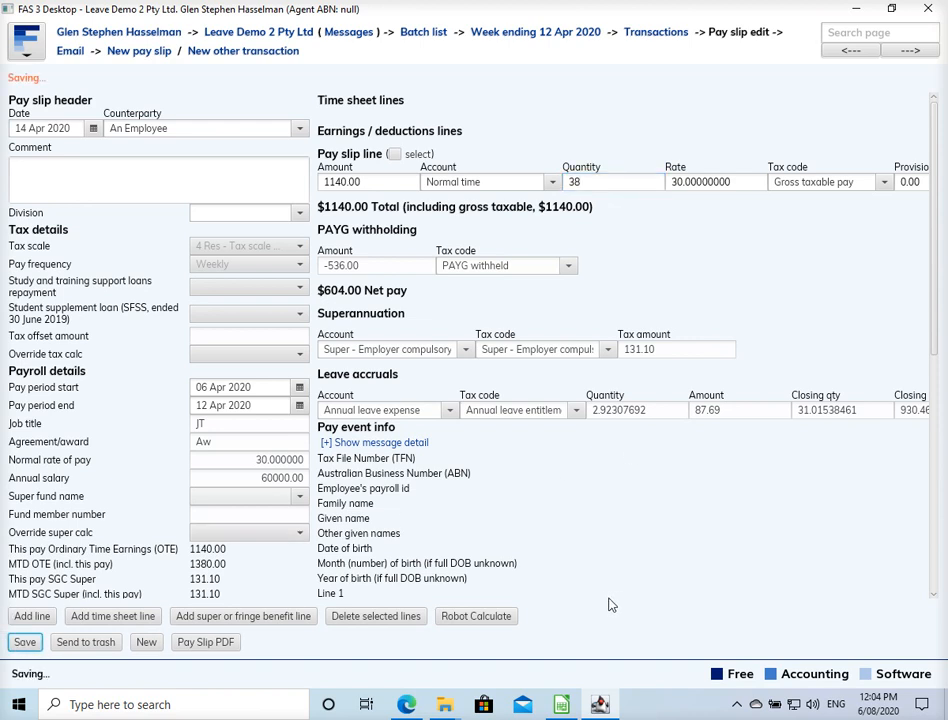
Step: Export the pay slip as a PDF file to the Desktop folder
{"action": "left_click", "coordinate": [196, 645]}
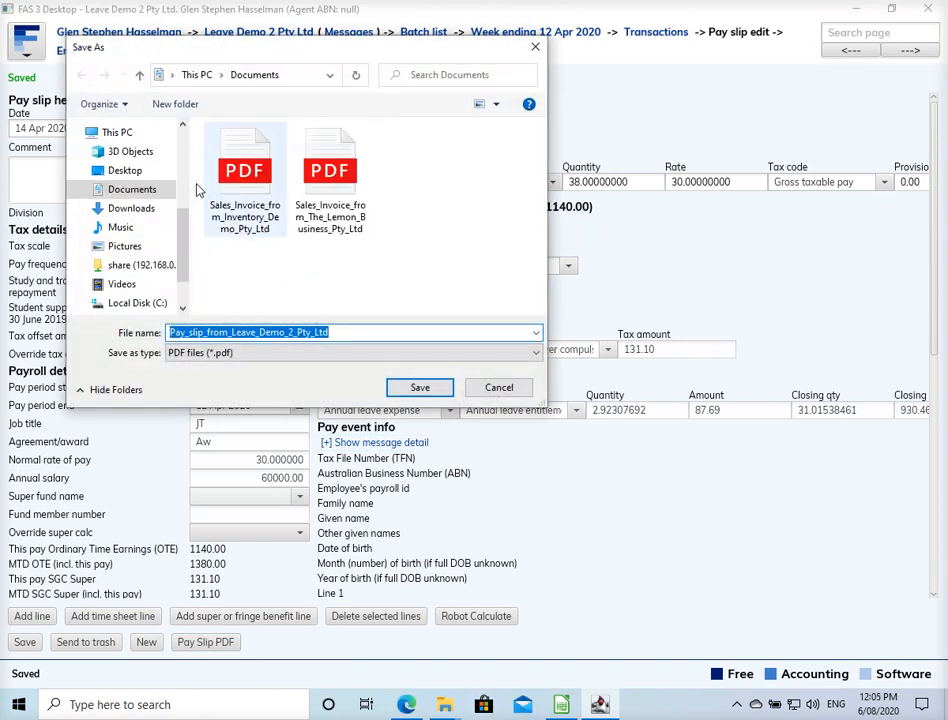
{"action": "left_click", "coordinate": [125, 170]}
{"action": "left_click", "coordinate": [419, 388]}
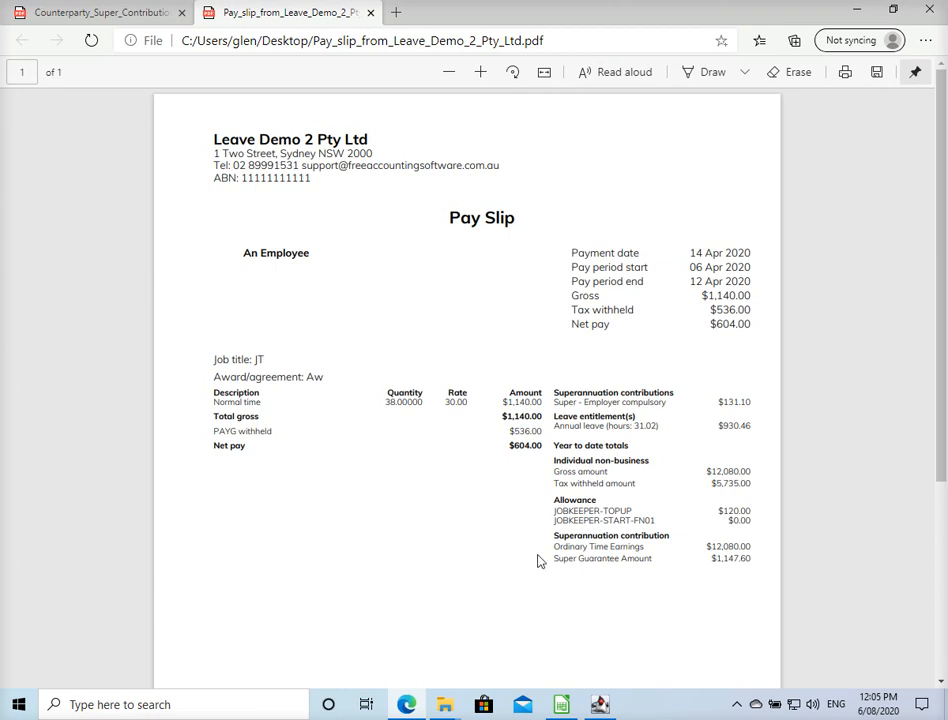
Step: Enlarge the pay slip PDF and examine the annual leave hours and dollar value under Leave entitlement(s)
{"action": "left_click", "coordinate": [480, 74]}
{"action": "left_click", "coordinate": [480, 74]}
{"action": "left_click", "coordinate": [480, 74]}
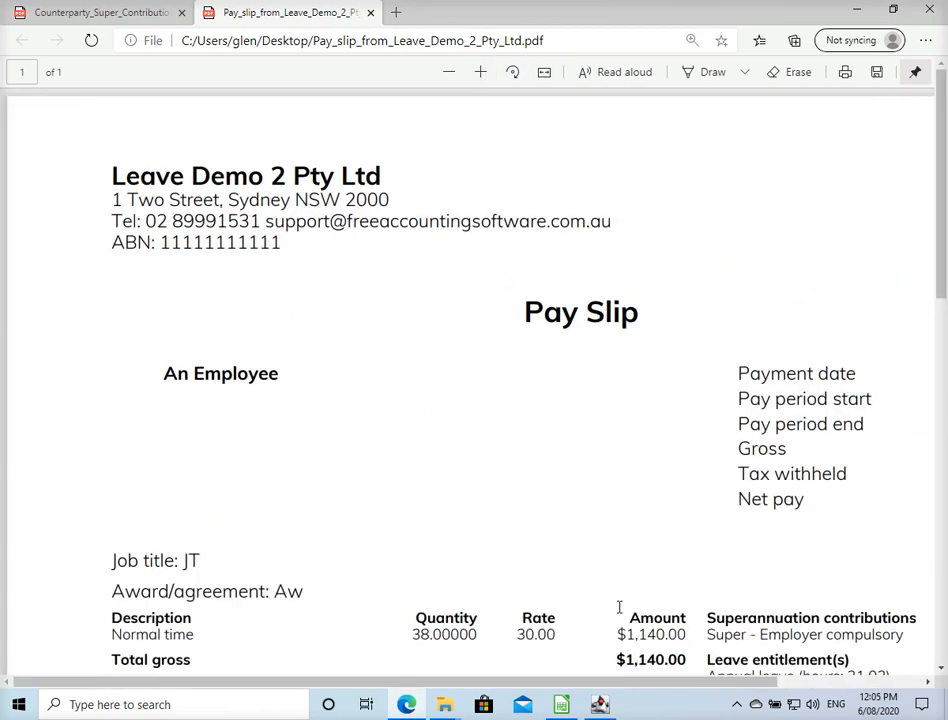
{"action": "left_click_drag", "start_coordinate": [647, 682], "coordinate": [810, 688]}
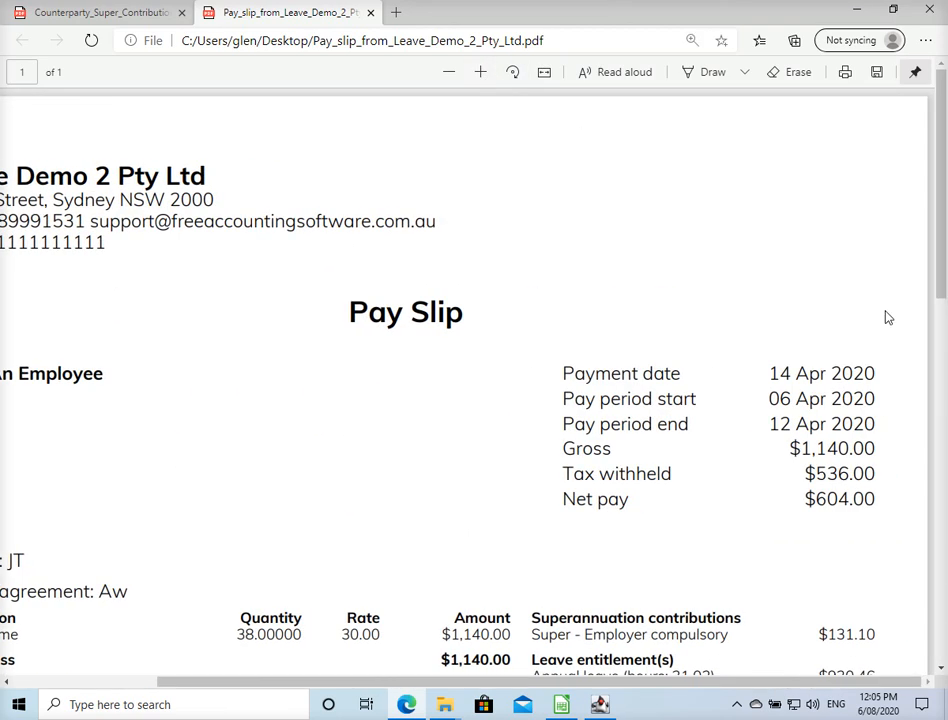
{"action": "left_click_drag", "start_coordinate": [940, 237], "coordinate": [940, 377]}
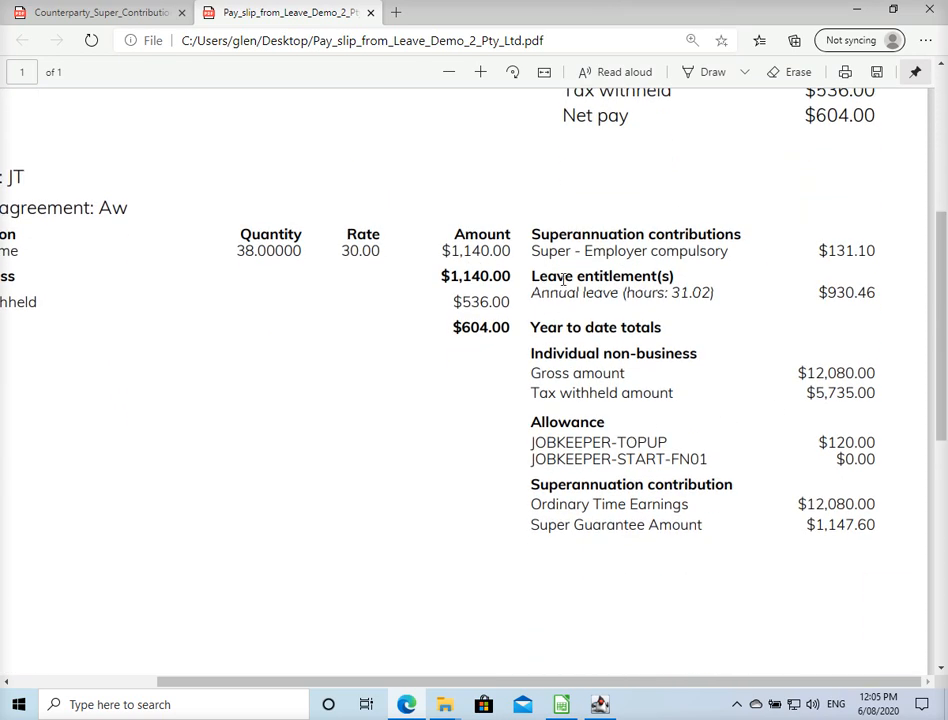
{"action": "left_click_drag", "start_coordinate": [538, 277], "coordinate": [690, 289]}
{"action": "left_click_drag", "start_coordinate": [562, 292], "coordinate": [720, 293]}
{"action": "left_click", "coordinate": [683, 292]}
{"action": "left_click_drag", "start_coordinate": [815, 293], "coordinate": [887, 291]}
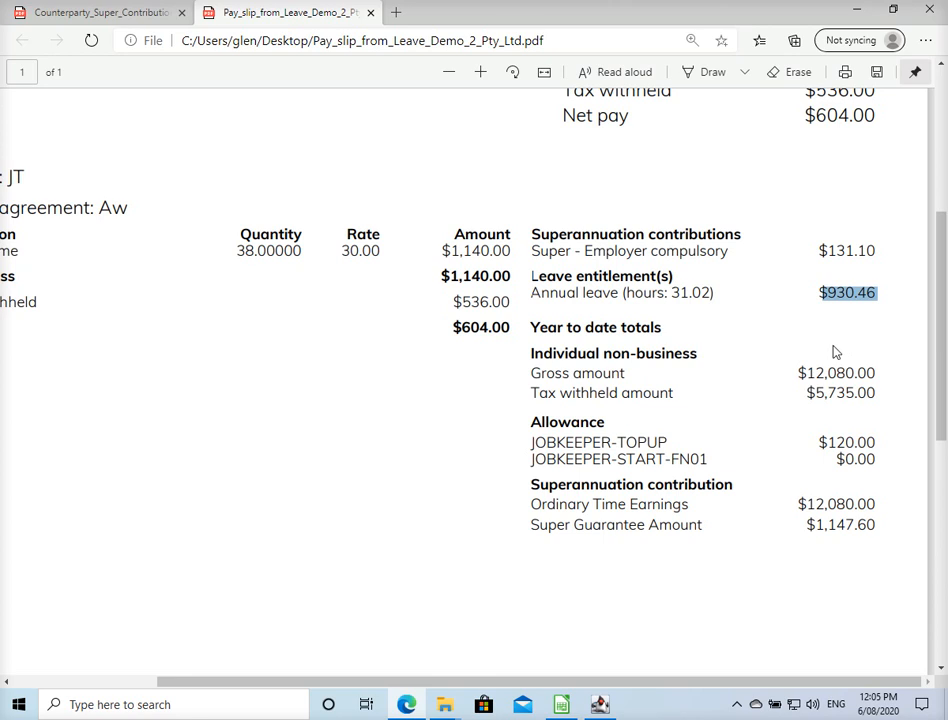